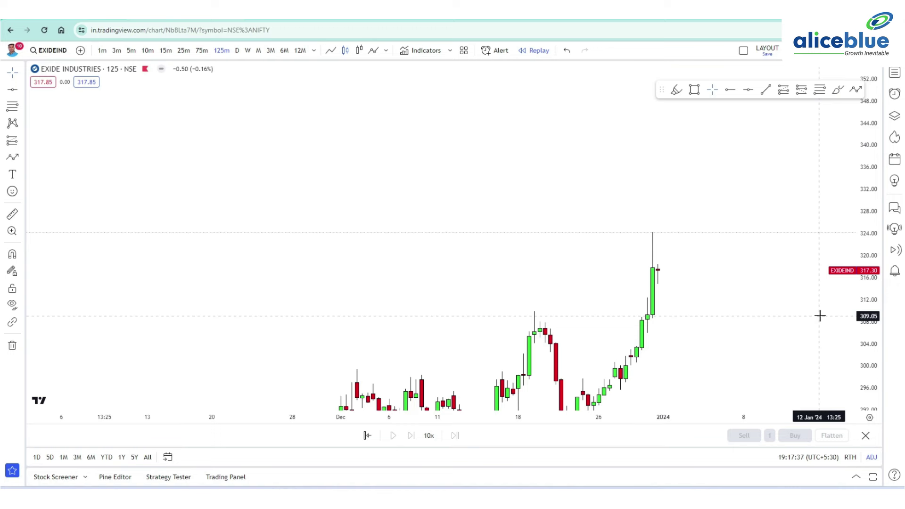
Draw a W-shaped arrow path in the empty area above the candles, swinging from about 359 to 341, 353, 340 and 367
left_click_drag(204, 176, 219, 292)
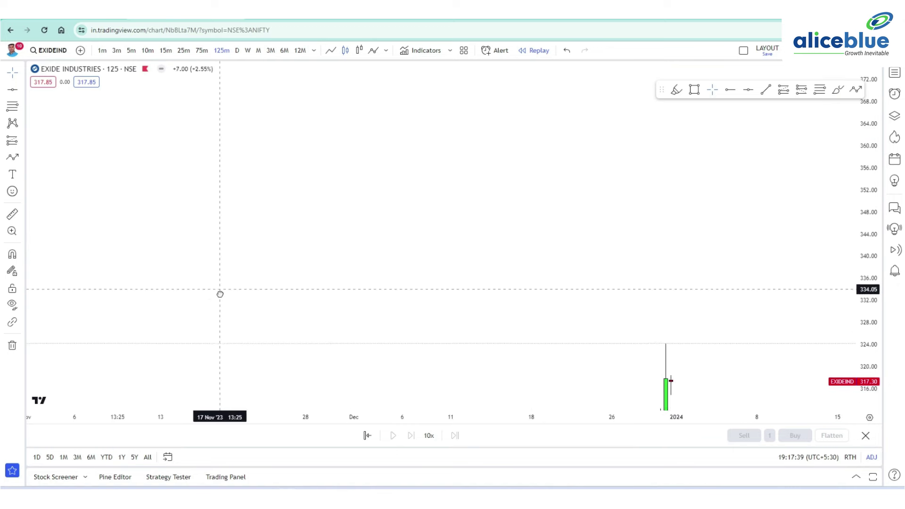
left_click(13, 158)
left_click(286, 156)
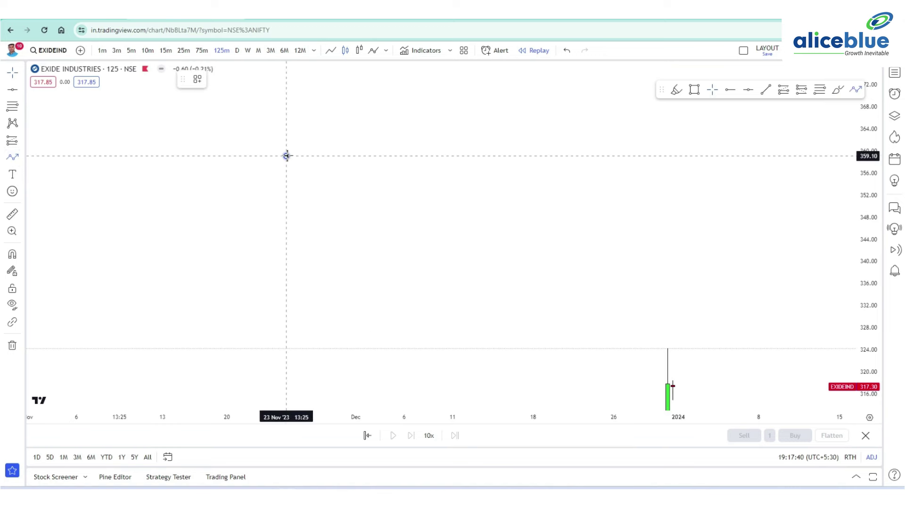
left_click(329, 257)
left_click(367, 190)
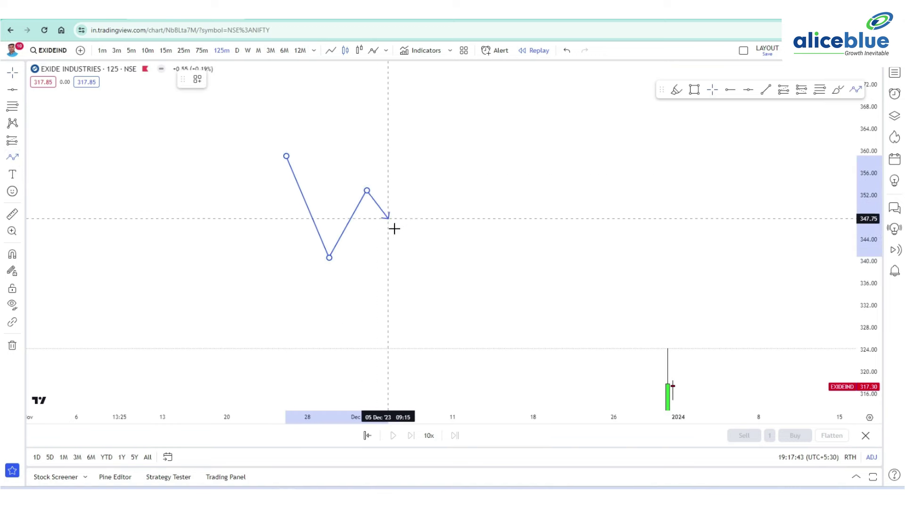
left_click(415, 260)
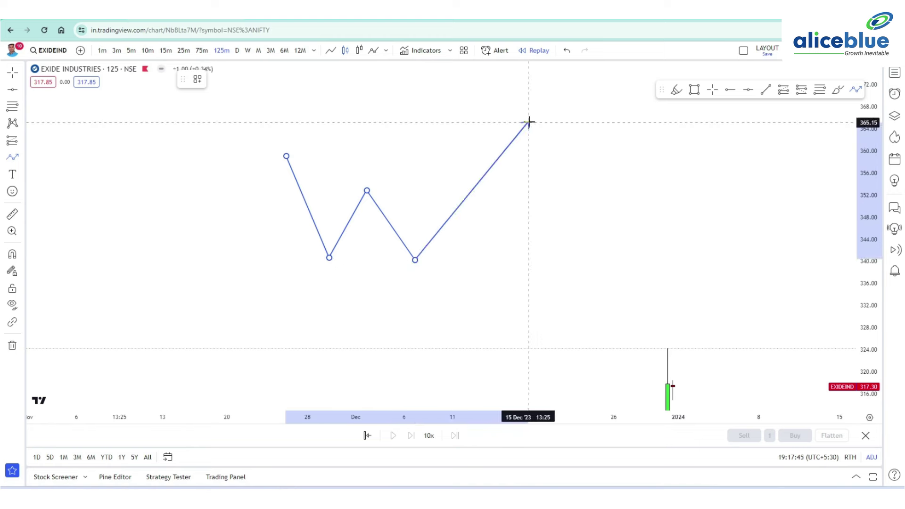
double_click(484, 114)
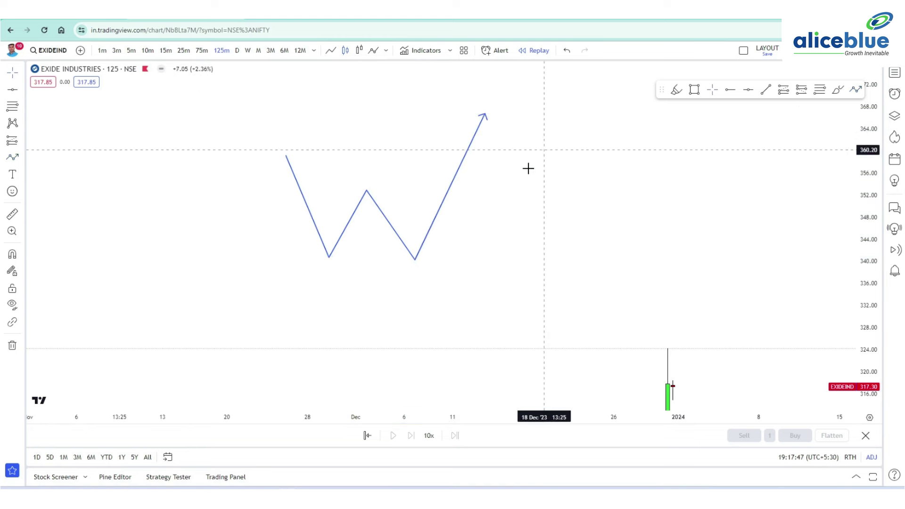
Add the text label "R.B" just below the first bottom of the W pattern
left_click(13, 175)
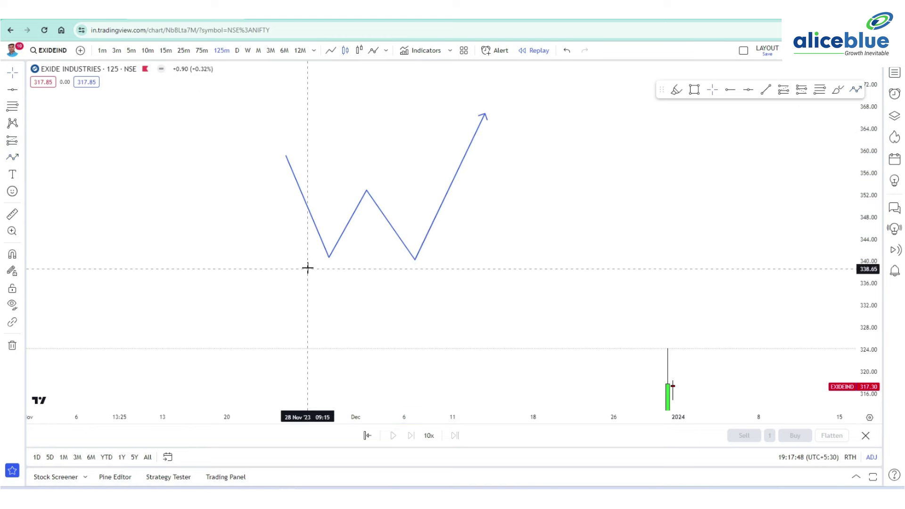
left_click(329, 267)
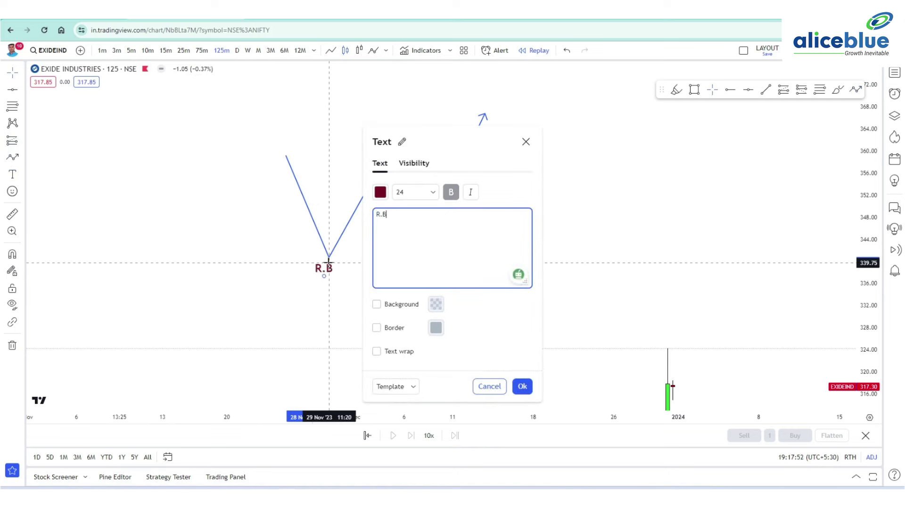
left_click(522, 387)
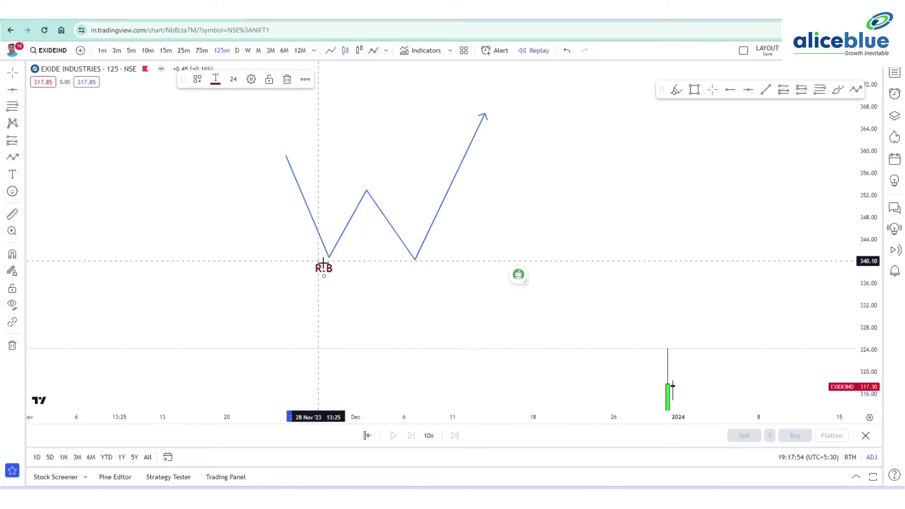
Duplicate the R.B label under the second bottom and change the copy's text to "L.B"
left_click_drag(325, 267, 424, 273)
double_click(420, 269)
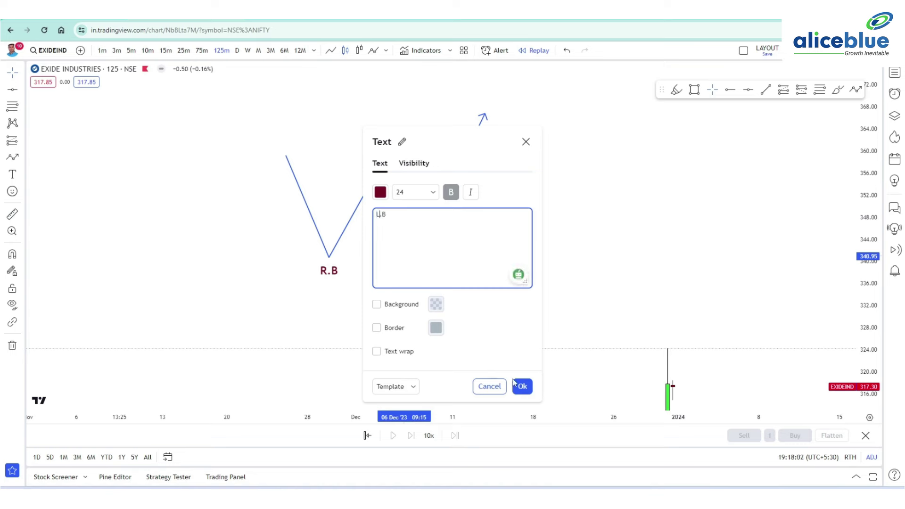
left_click(523, 386)
left_click_drag(420, 273, 426, 278)
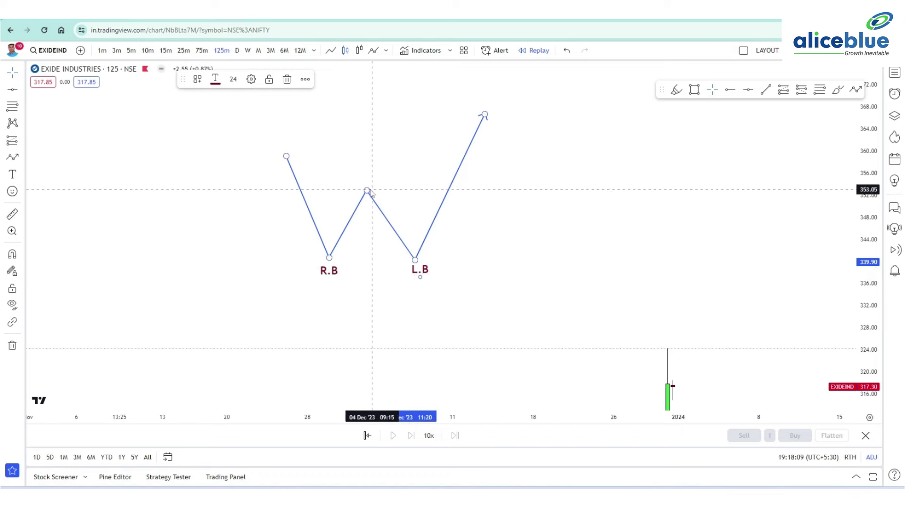
Draw a horizontal trend line at about 352.80 from the W's middle peak to about 18 Dec
left_click(18, 91)
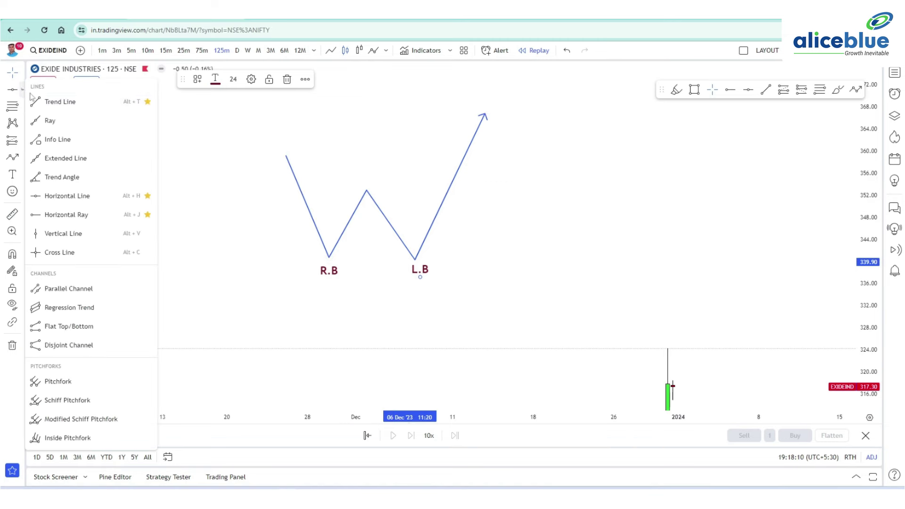
left_click(52, 100)
left_click(366, 191)
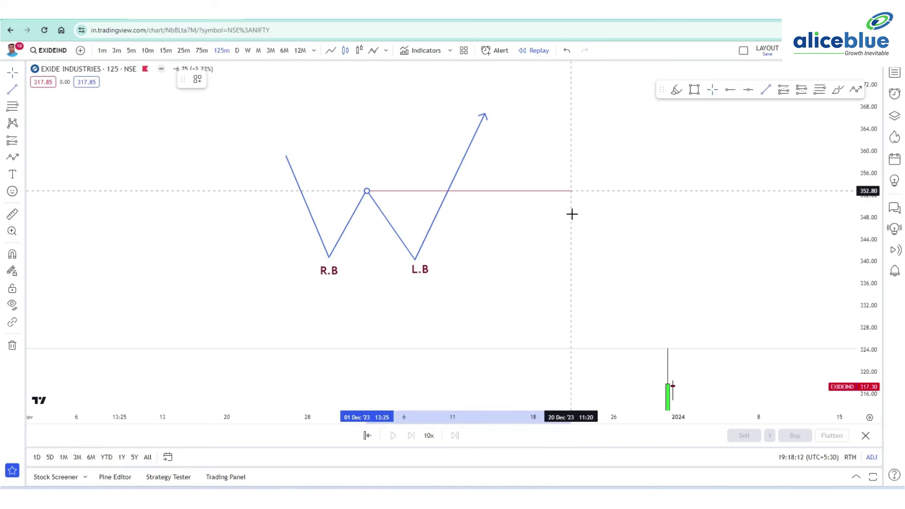
left_click(538, 208)
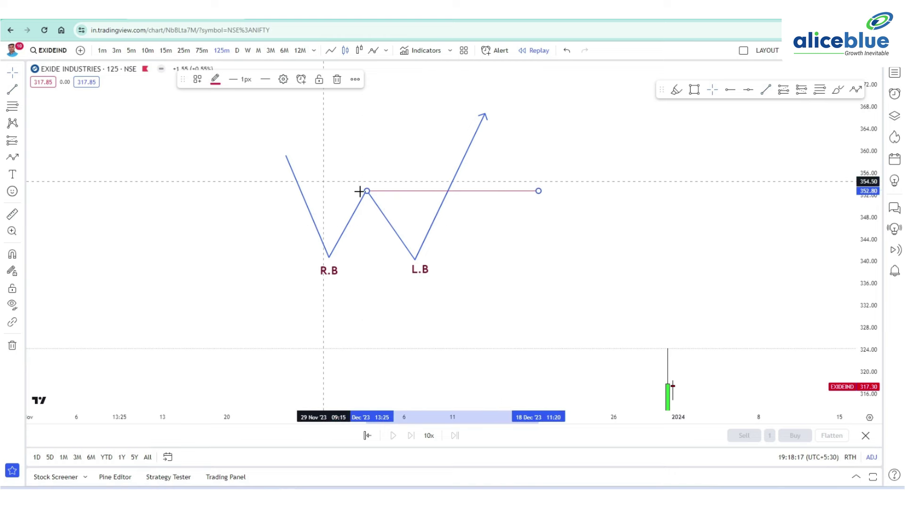
Add the text "Neck line(Resistance)" to the horizontal trend line
double_click(385, 192)
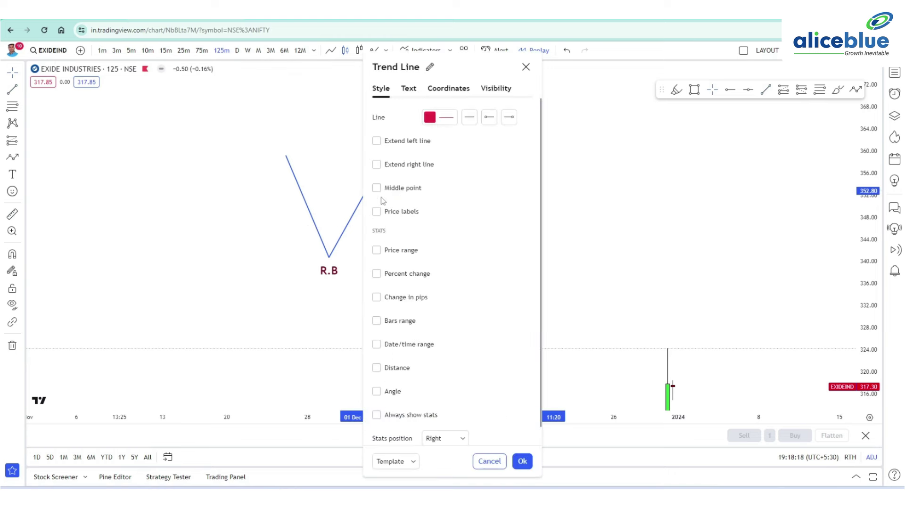
left_click(408, 89)
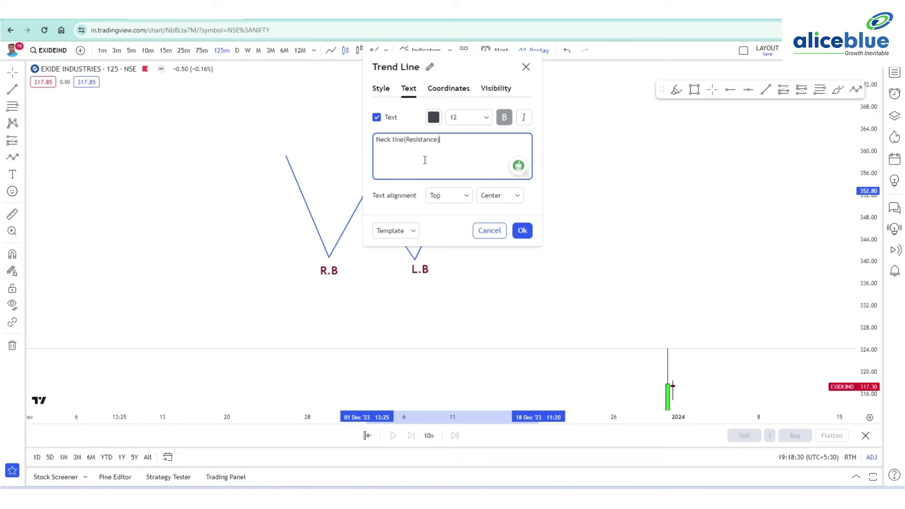
left_click(522, 230)
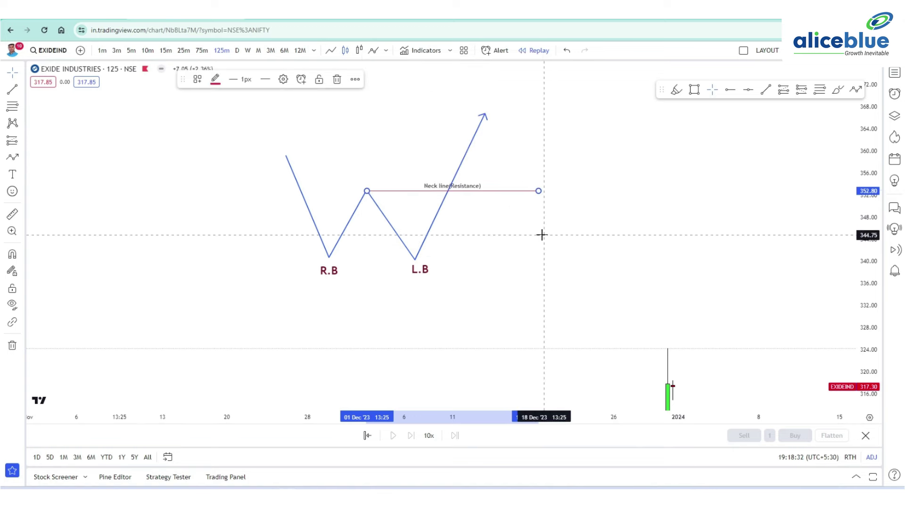
Shorten the W's final arrow to about 360 and draw a retest path from its tip down to the neckline and up to about 367
left_click_drag(532, 212, 525, 232)
left_click_drag(480, 134, 458, 172)
left_click(14, 158)
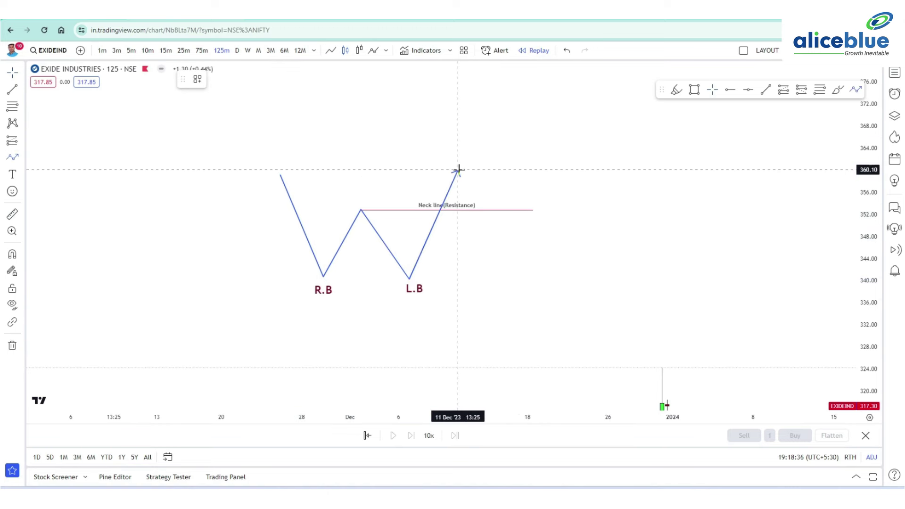
left_click(457, 172)
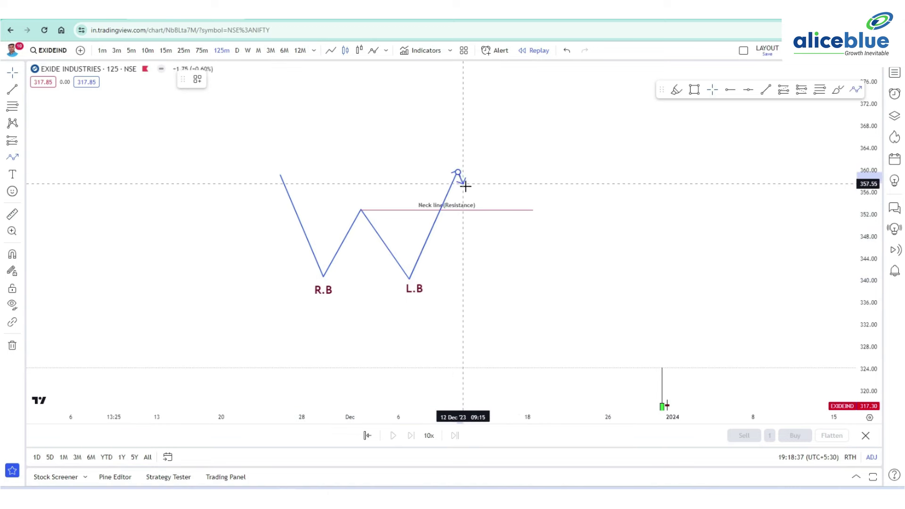
left_click(485, 211)
double_click(521, 132)
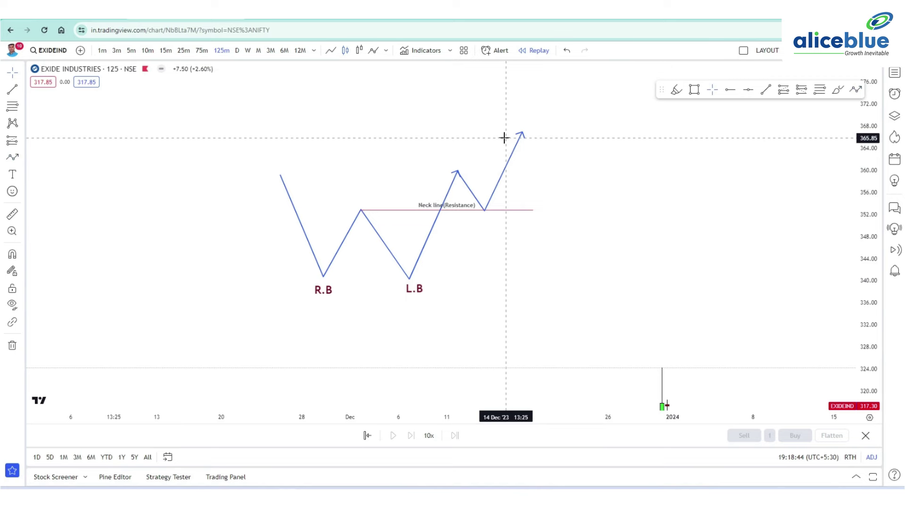
Raise the low of the retest path above the neckline to about 355.35
scroll(500, 138, "up", 3)
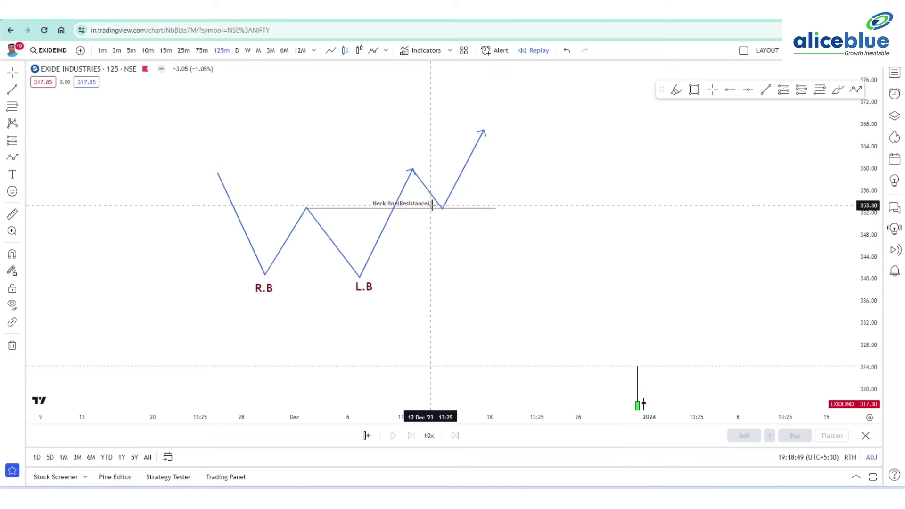
left_click_drag(443, 208, 443, 193)
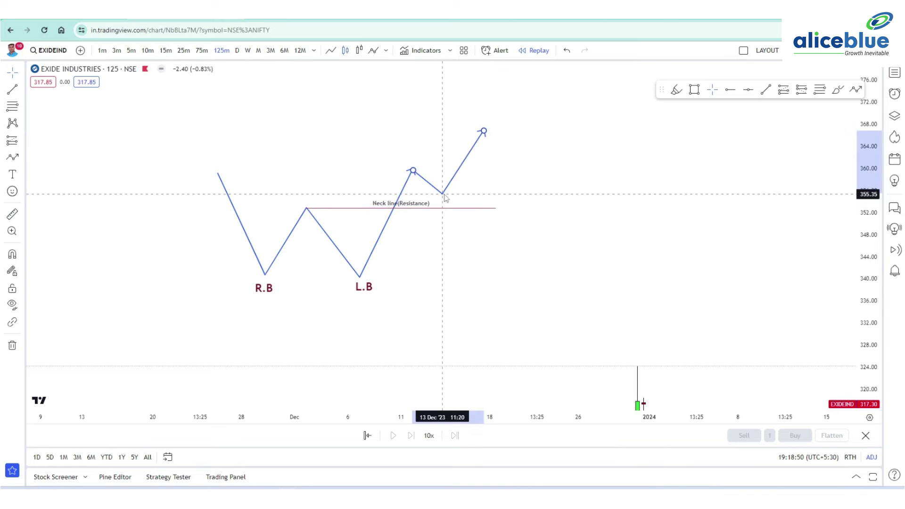
left_click(427, 242)
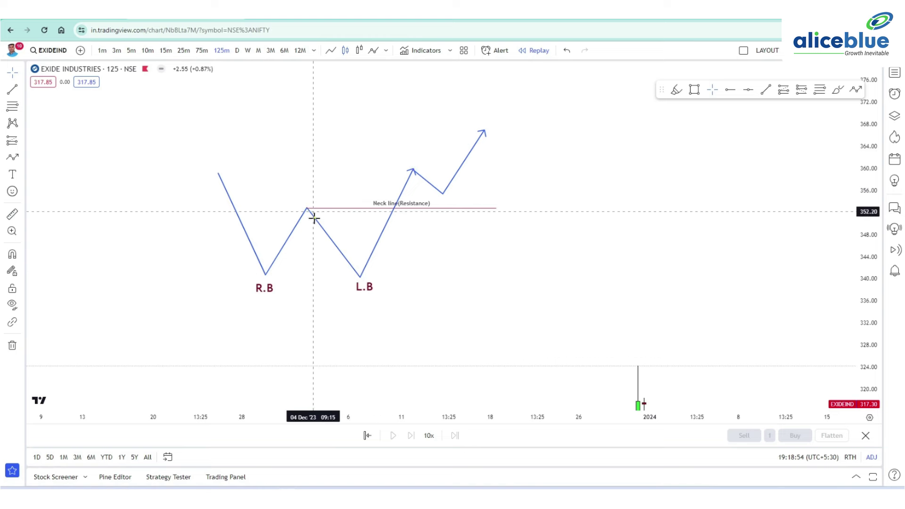
Lower the W's second bottom to about 338, below the first bottom, and move its L.B label beneath it
scroll(323, 264, "down", 2)
scroll(323, 263, "down", 1)
left_click_drag(293, 265, 284, 230)
scroll(380, 256, "up", 2)
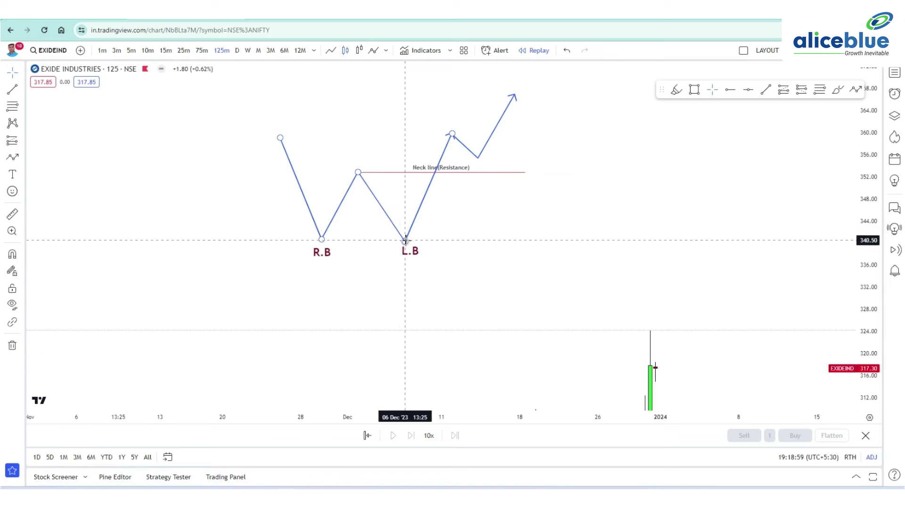
left_click(417, 253)
left_click_drag(417, 254, 412, 265)
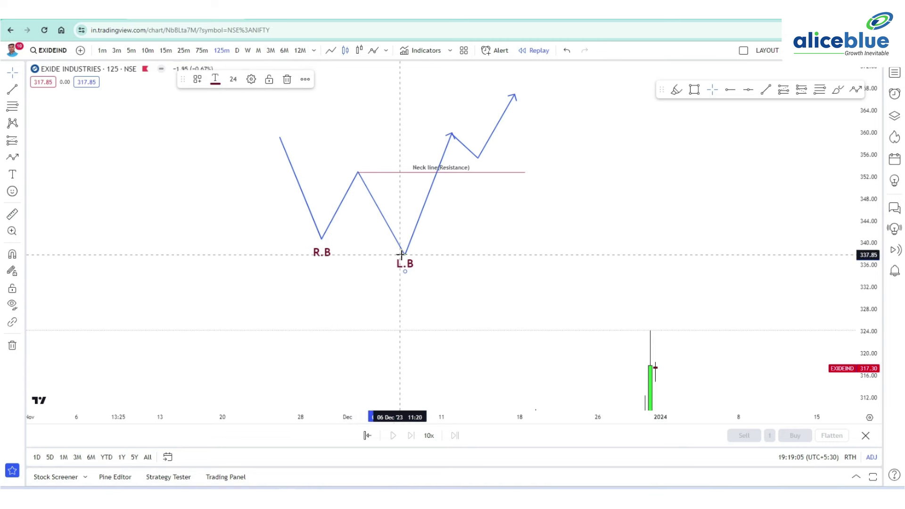
Raise the second bottom and its L.B label to about 343, above the first bottom, and shift the neckline slightly earlier at about 353.15
mouse_move(405, 255)
left_mouse_down()
mouse_move(399, 226)
mouse_move(403, 241)
left_mouse_up()
left_click_drag(375, 174, 368, 172)
left_click_drag(441, 211, 434, 228)
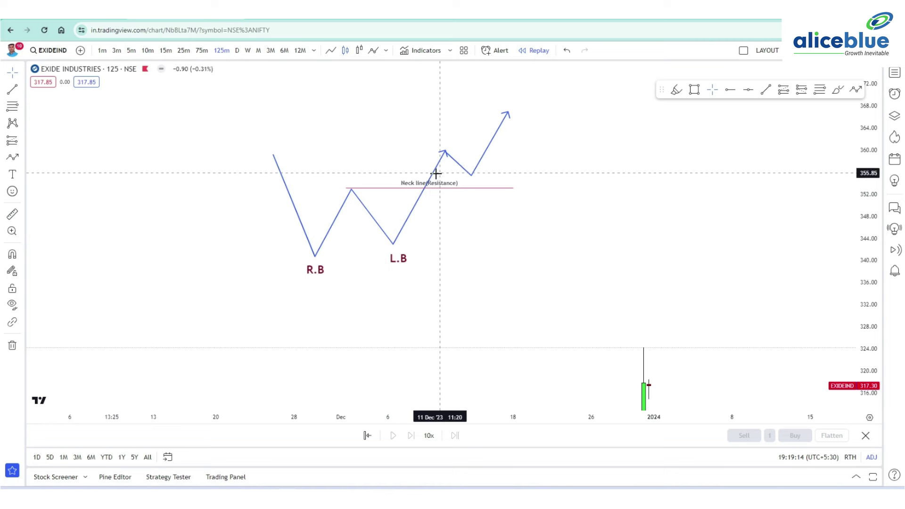
Place a Long Position on the breakout leg just above the neckline, with its entry at about 356.20 on 11 Dec
left_click_drag(512, 162, 502, 190)
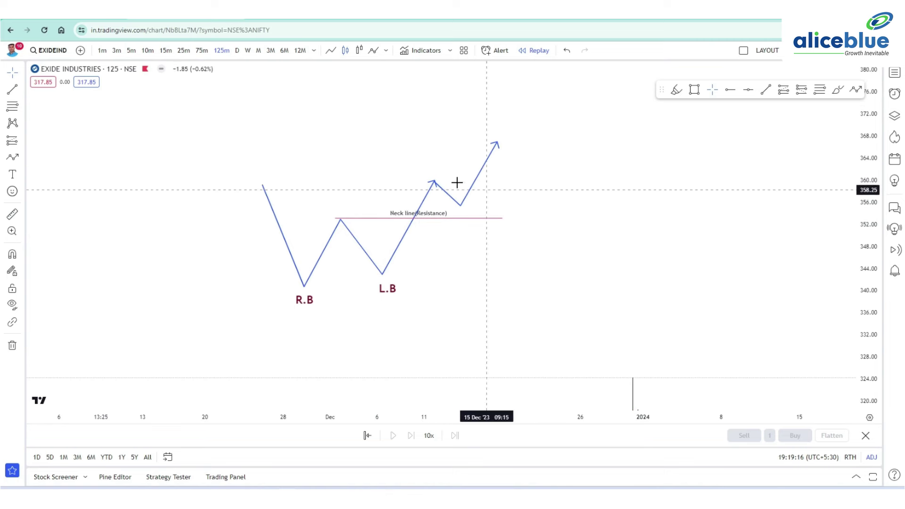
left_click(21, 143)
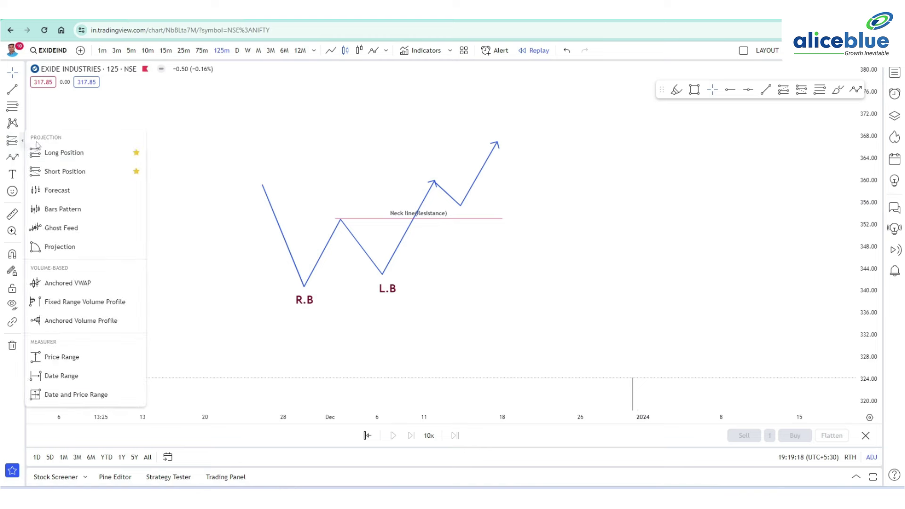
left_click(56, 152)
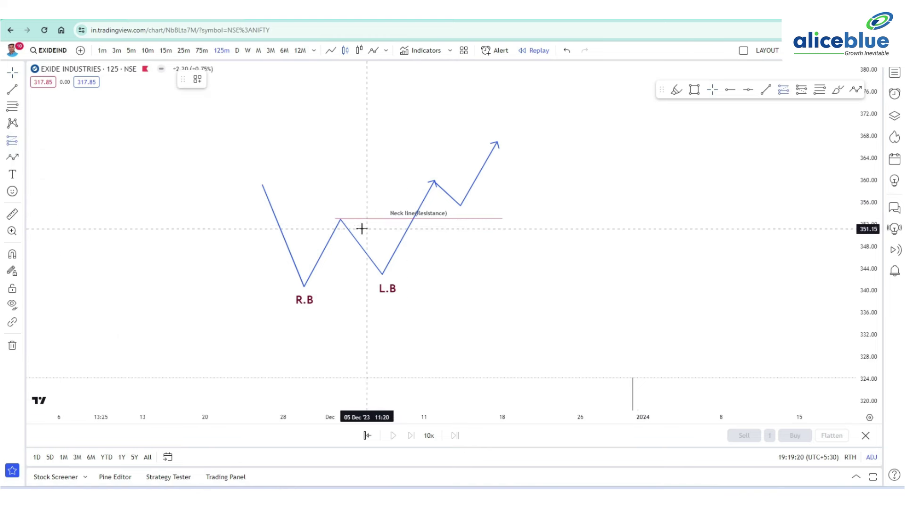
left_click(424, 201)
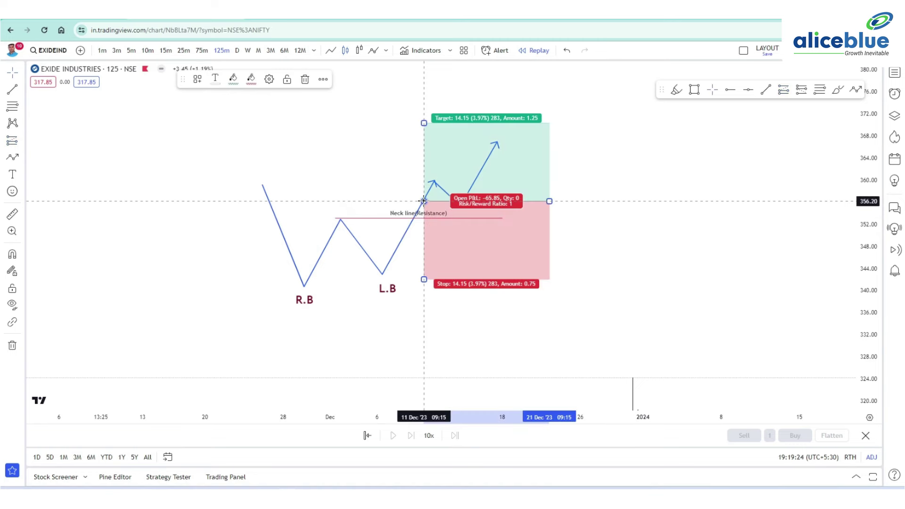
Lower the long position's stop to just below the R.B bottom, about 16.65 points under the entry
left_click_drag(424, 278, 297, 286)
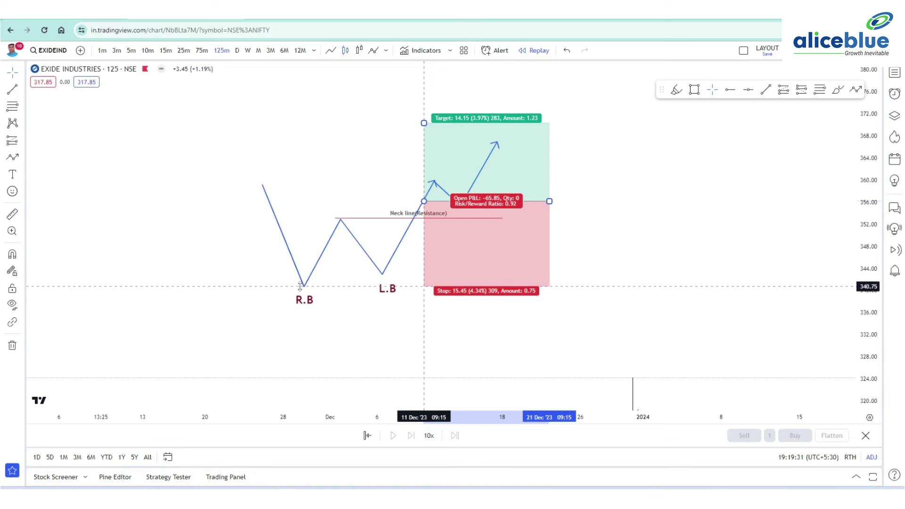
left_click(300, 287)
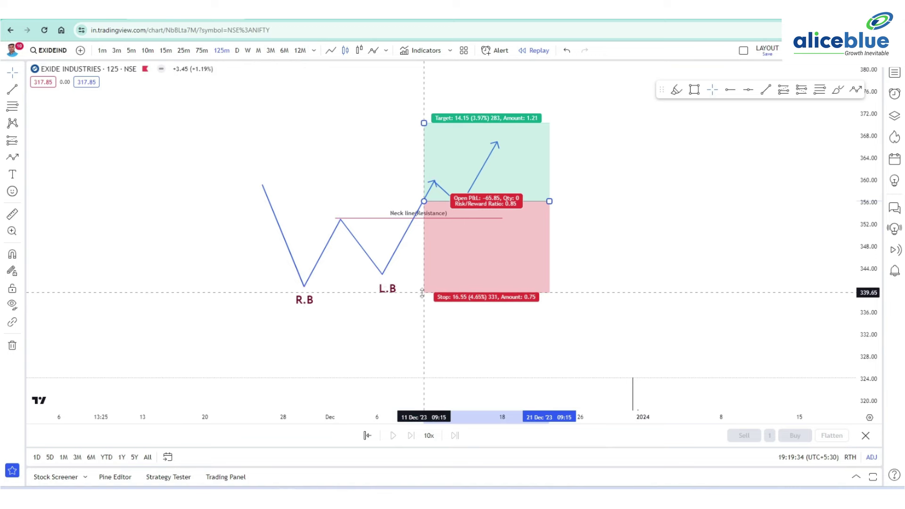
left_click_drag(419, 282, 394, 368)
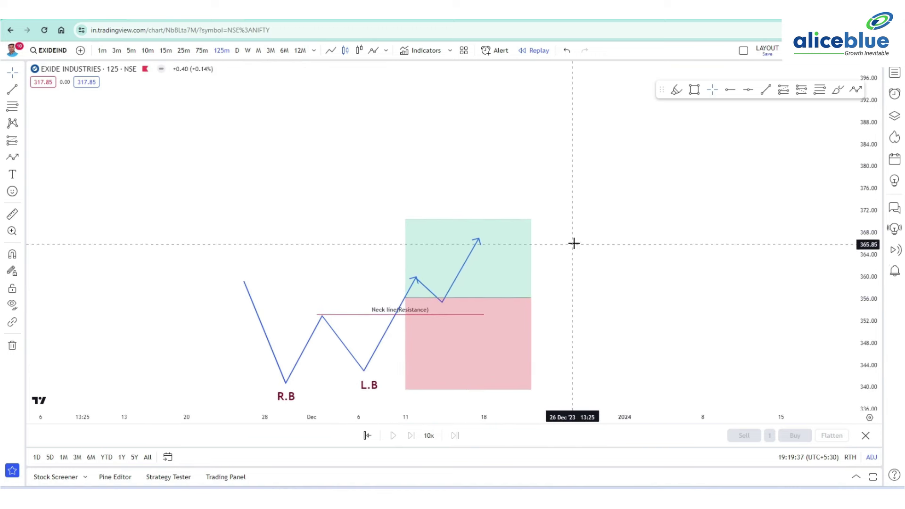
Raise the long position's target to about 29.75 points above the entry
left_click_drag(571, 230, 568, 212)
left_click(479, 297)
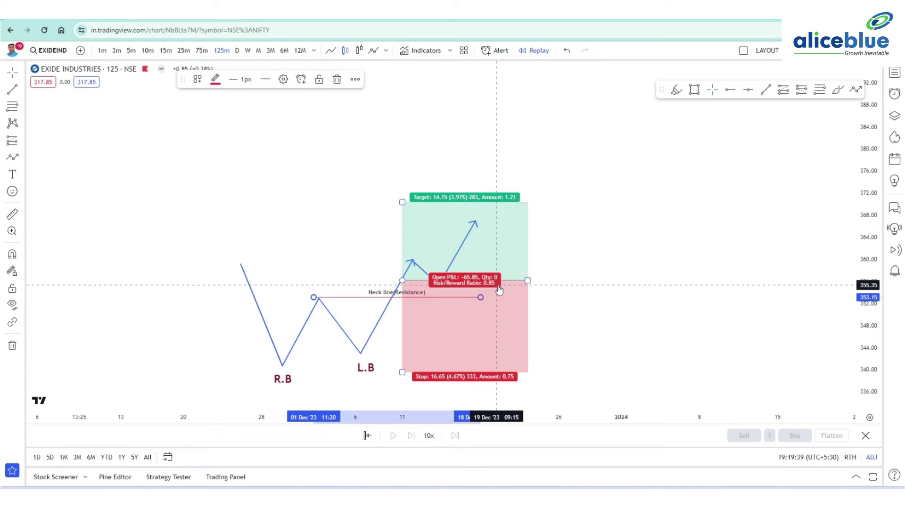
left_click(499, 290)
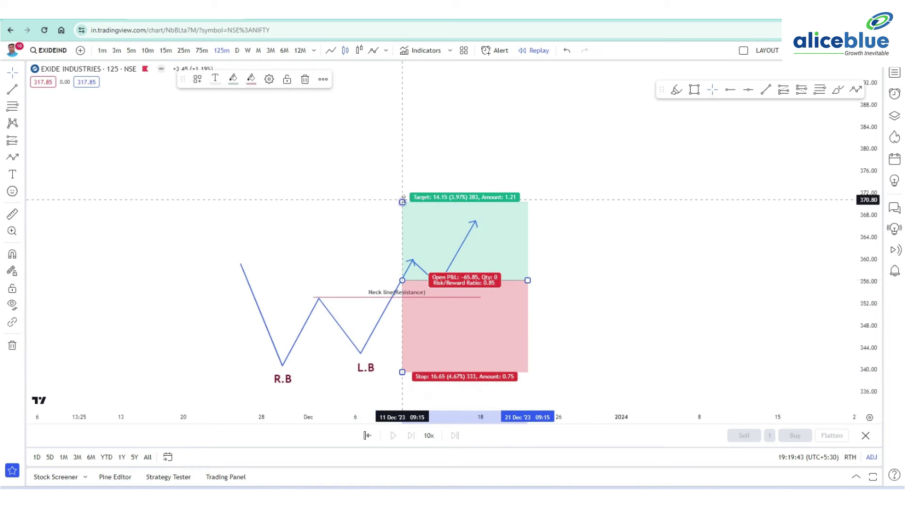
left_click_drag(402, 201, 403, 117)
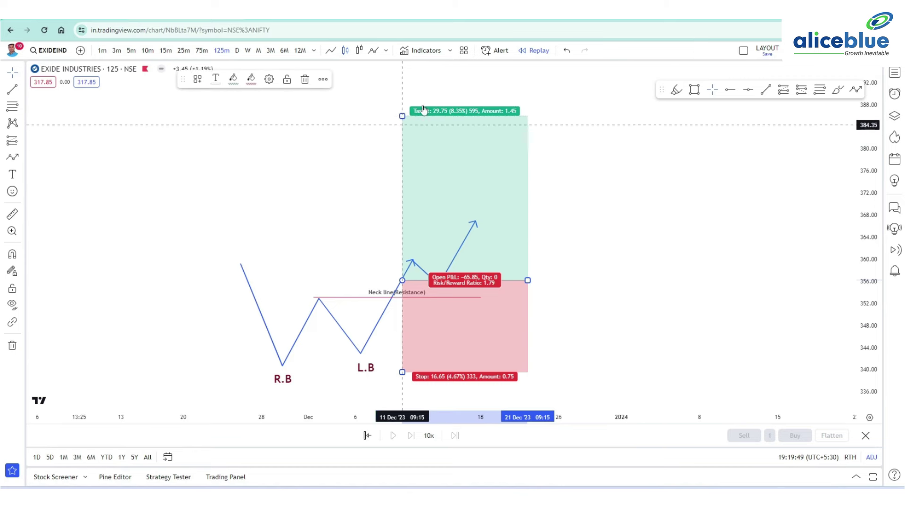
Delete the long position and lower the retest low onto the neckline at about 353.15 on 13 Dec
left_click_drag(659, 190, 616, 152)
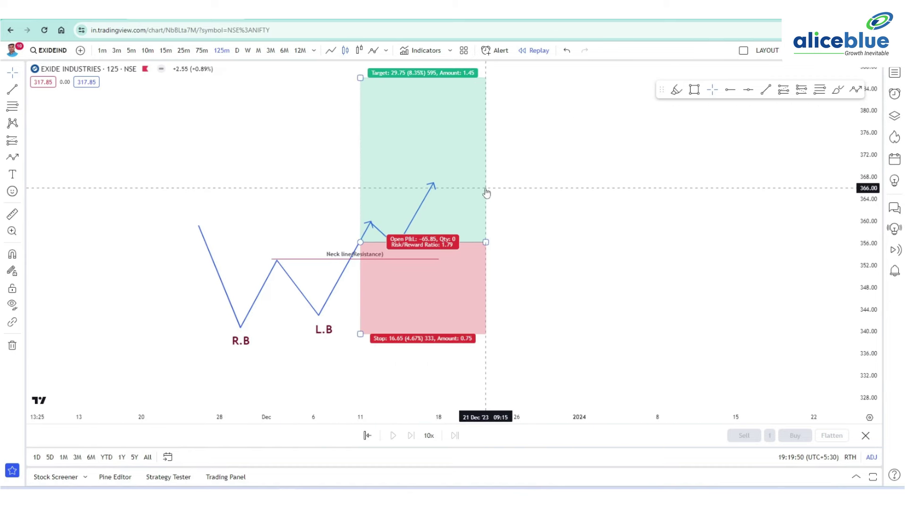
left_click(365, 244)
key("Delete")
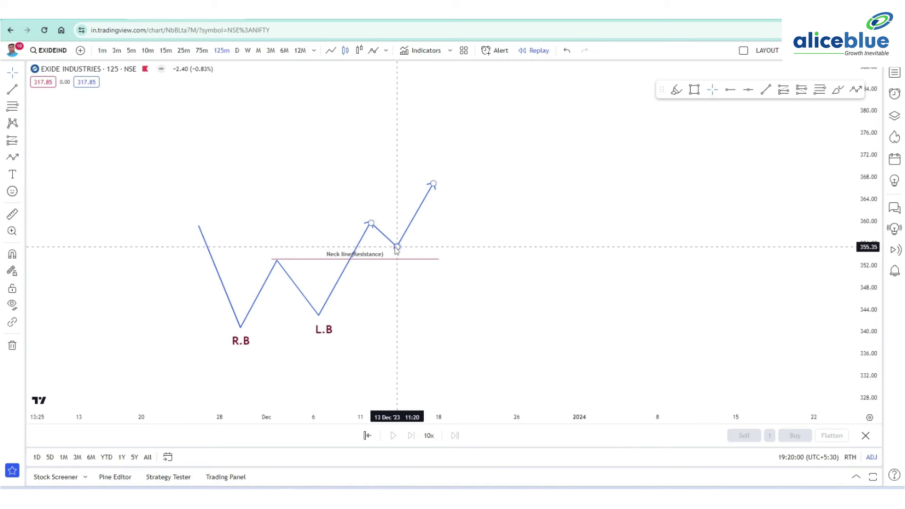
left_click_drag(396, 248, 396, 252)
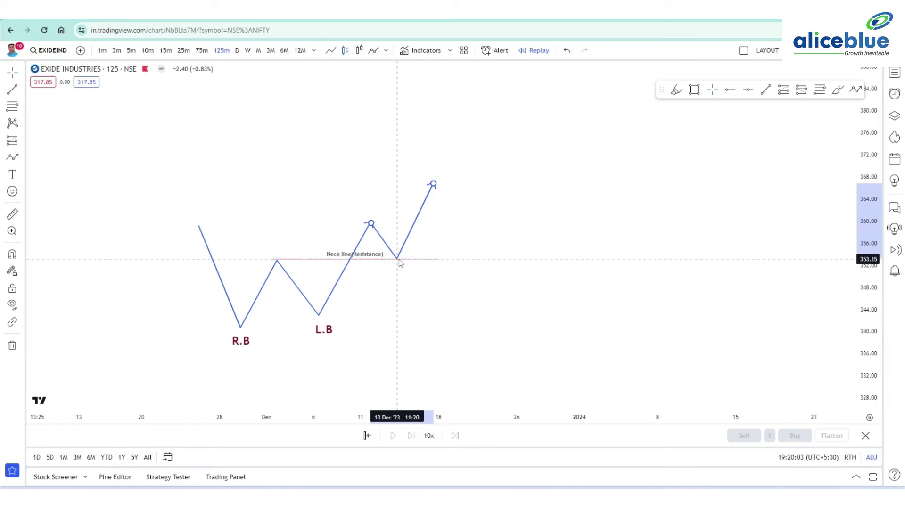
left_click(398, 260)
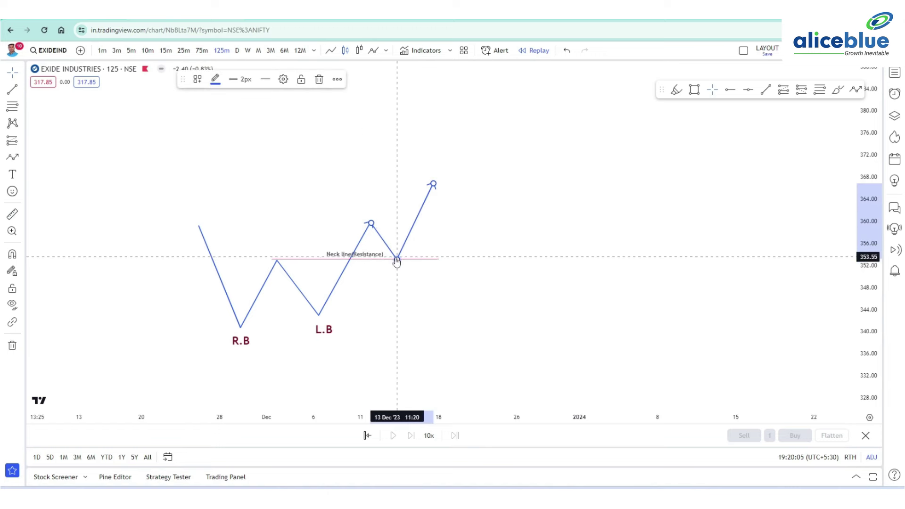
Place a Long Position at the neckline retest on 13 Dec, with its stop about 13.15 below and target about 27.25 above the entry
left_click(23, 141)
left_click(50, 153)
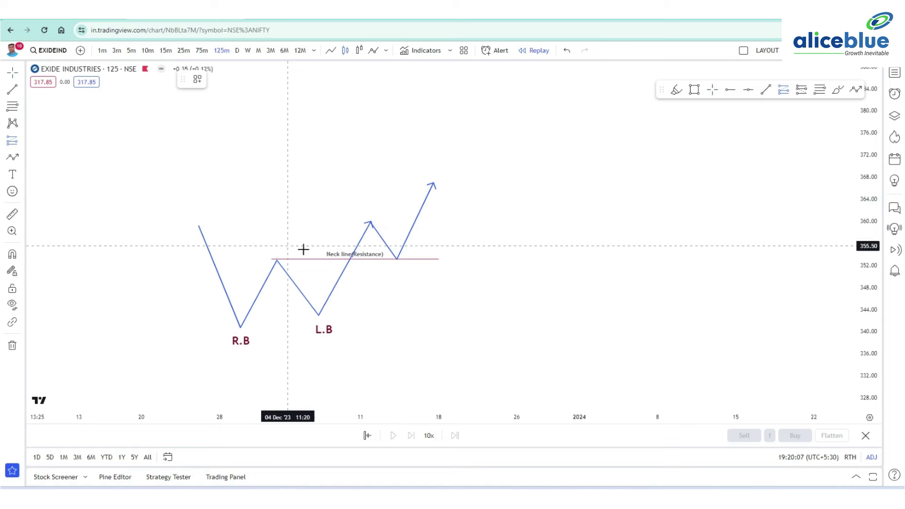
left_click(397, 259)
mouse_move(397, 324)
left_mouse_down()
mouse_move(370, 319)
mouse_move(355, 332)
mouse_move(340, 384)
left_mouse_up()
left_click_drag(394, 225, 427, 143)
left_click_drag(588, 224, 587, 202)
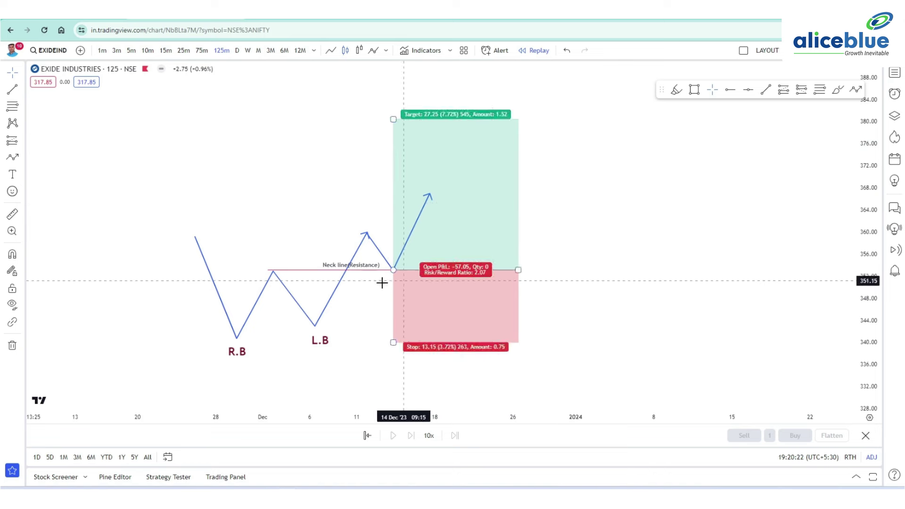
left_click(395, 273)
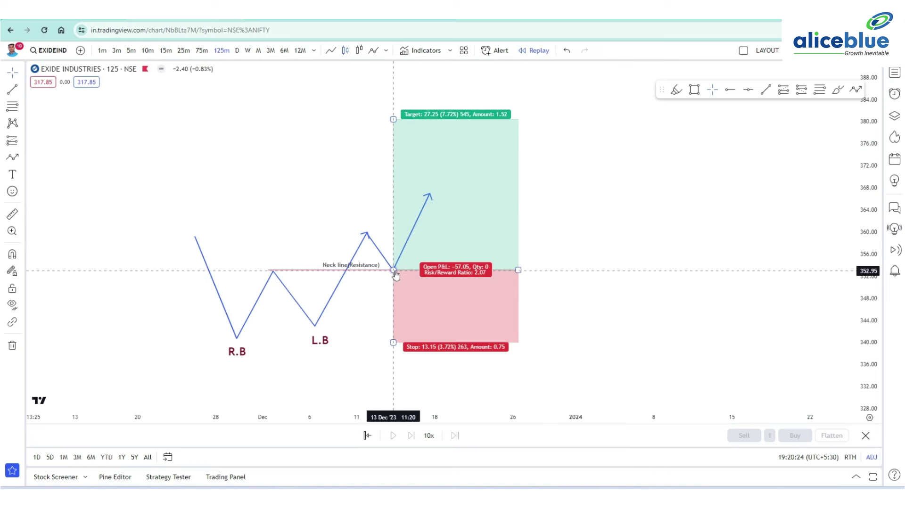
left_click(368, 234)
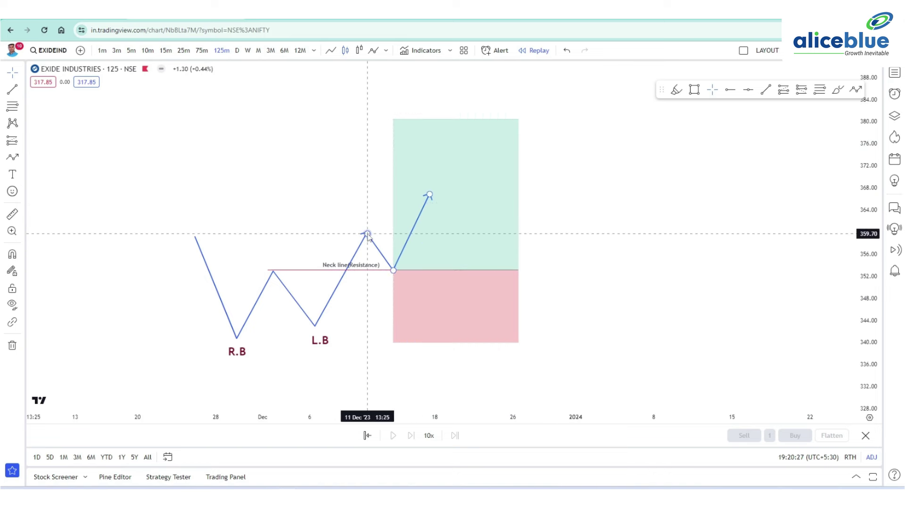
left_click(395, 273)
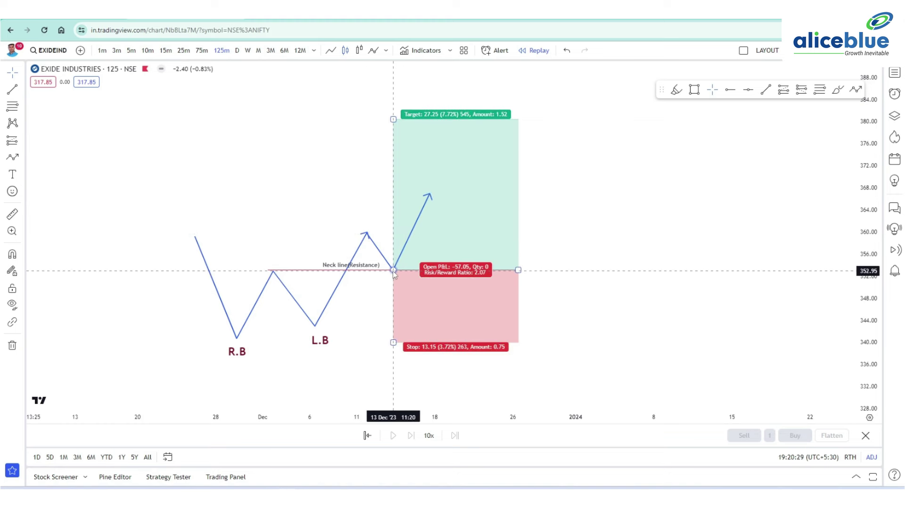
left_click_drag(371, 272, 373, 258)
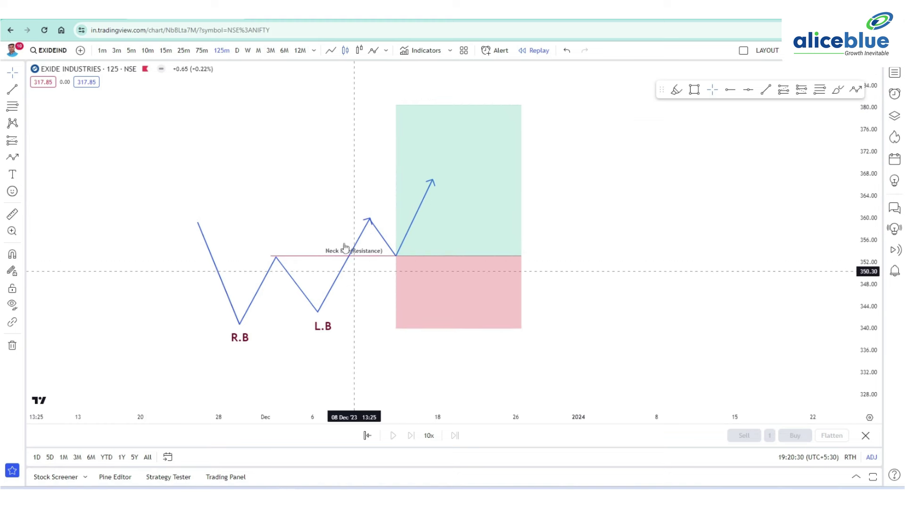
left_click(370, 220)
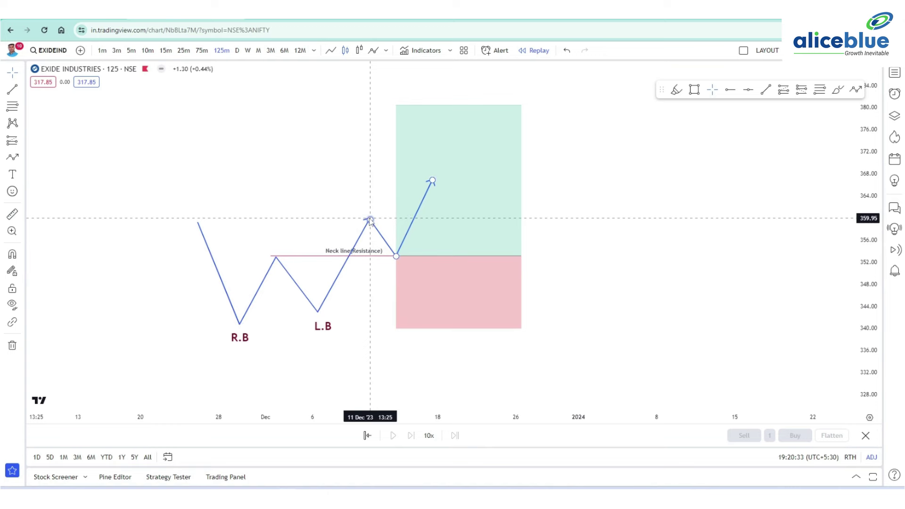
Raise the breakout peak to about 362 and start the long position there on 11 Dec, keeping its entry at the neckline level
left_click_drag(396, 256, 370, 208)
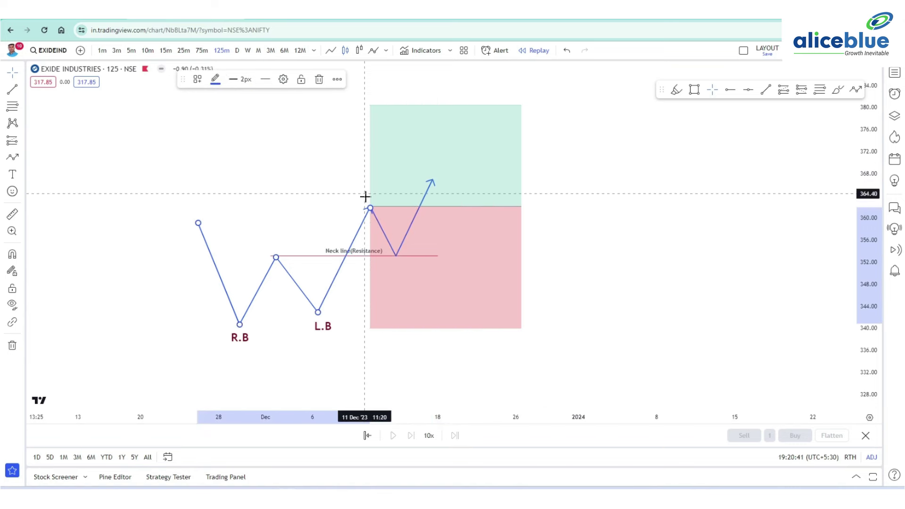
left_click_drag(370, 207, 373, 257)
left_click(381, 211)
left_click_drag(594, 275, 597, 268)
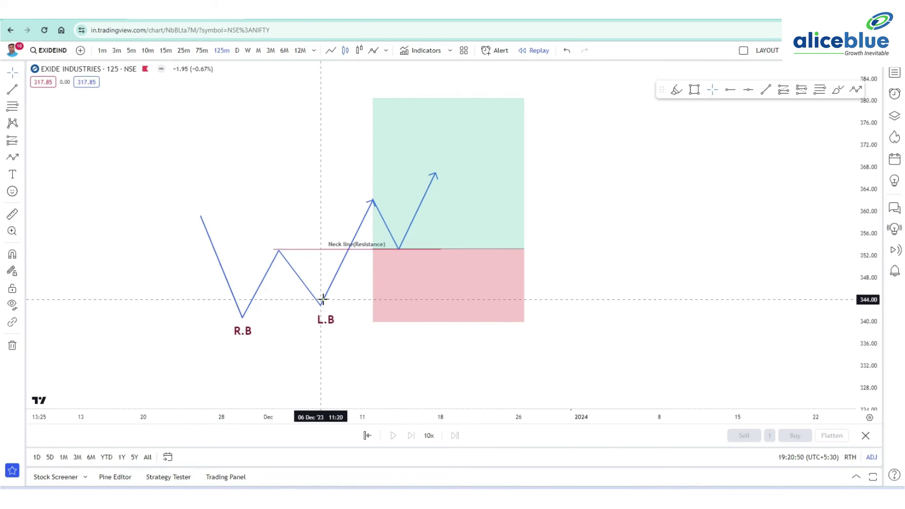
Remove all drawings from the chart and switch it to the daily interval
left_click_drag(324, 299, 324, 275)
left_click_drag(862, 163, 863, 178)
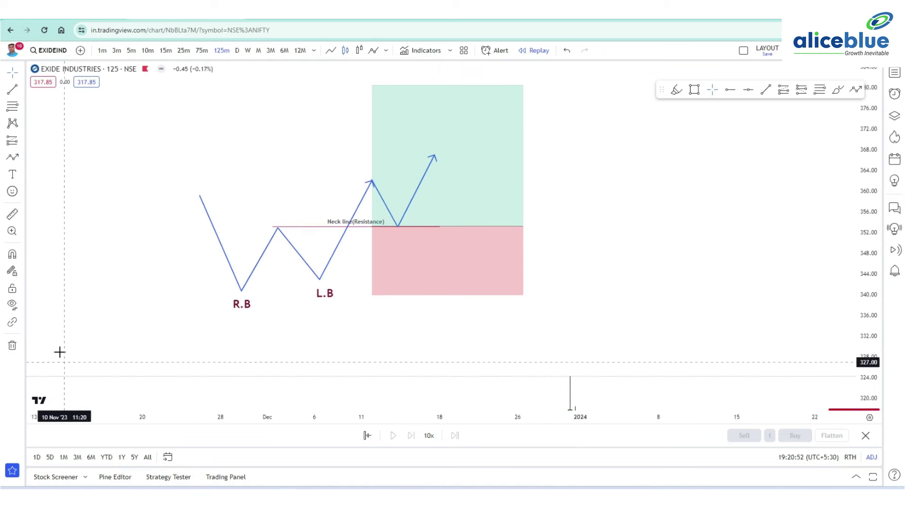
left_click(13, 346)
left_click(52, 344)
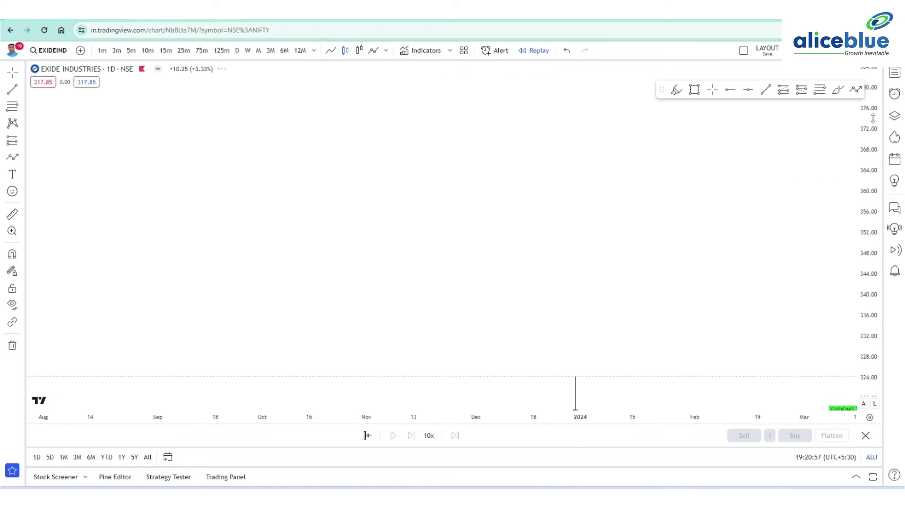
Start the bar replay of the daily Exide Industries chart from the low in late February 2023
left_click_drag(706, 108, 732, 85)
left_click_drag(632, 292, 759, 223)
scroll(660, 278, "down", 3)
left_click_drag(642, 253, 716, 166)
scroll(716, 166, "left", 10)
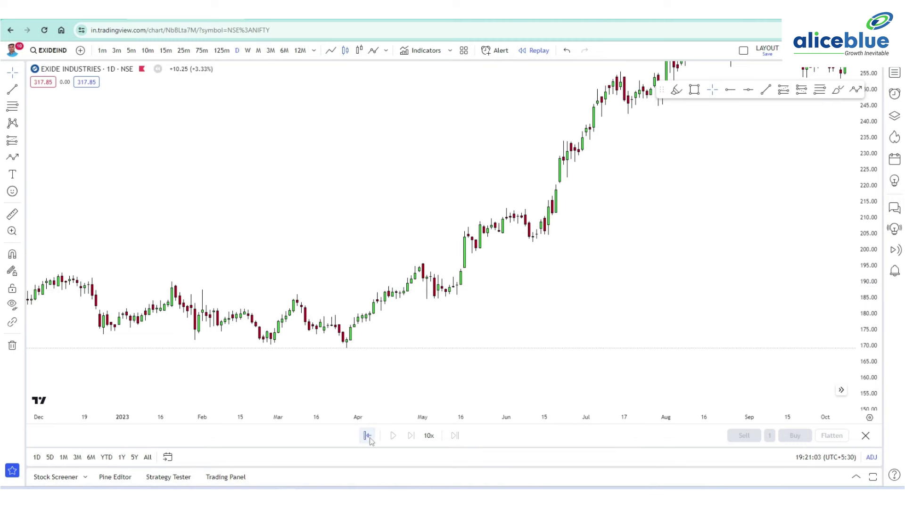
left_click(275, 355)
scroll(439, 304, "down", 3)
left_click_drag(427, 291, 219, 261)
scroll(222, 260, "up", 2)
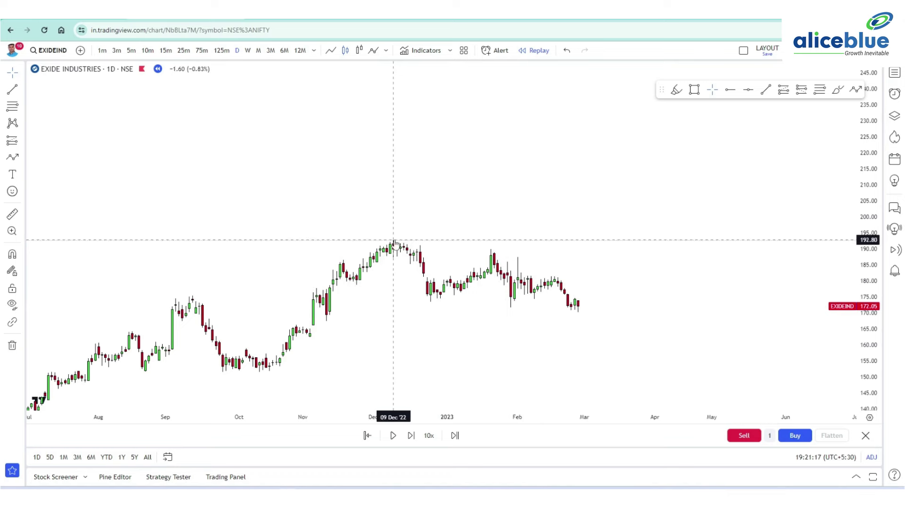
Set the replay speed to 3x and play the bars forward to mid-March 2023
left_click_drag(617, 366, 536, 359)
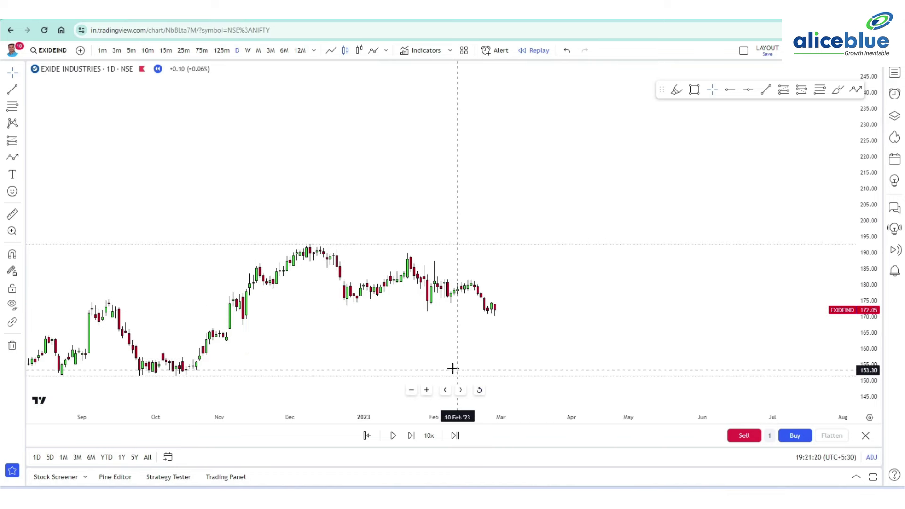
left_click_drag(456, 370, 436, 386)
left_click(430, 436)
left_click(430, 366)
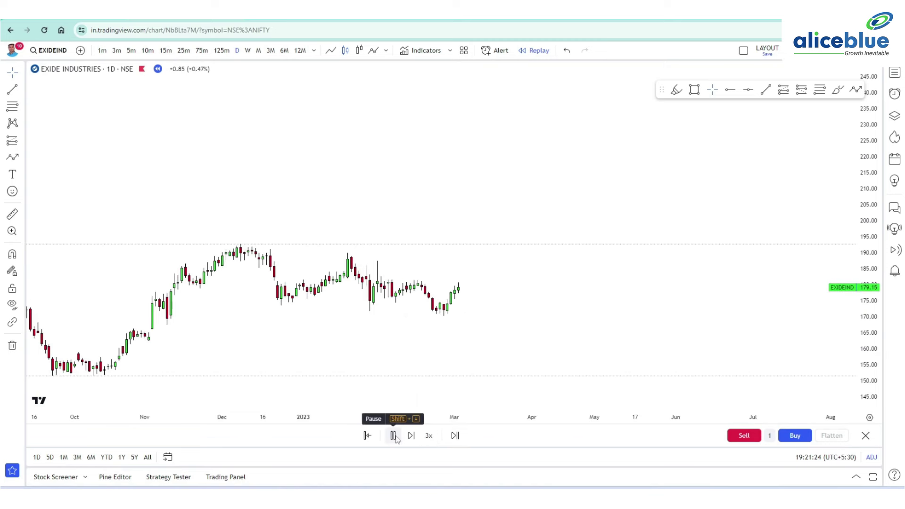
left_click(394, 436)
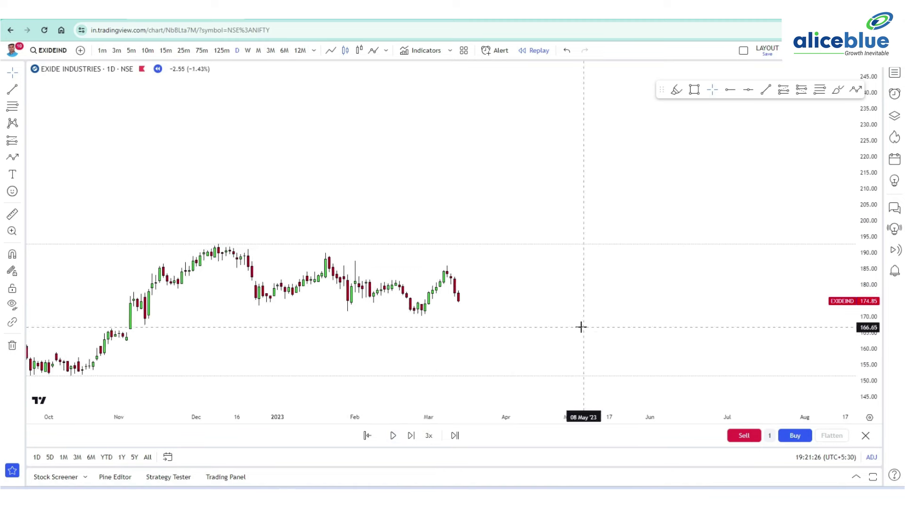
Add the text label LB just below the late-February 2023 low
left_click_drag(869, 304, 869, 227)
left_click_drag(624, 194, 610, 156)
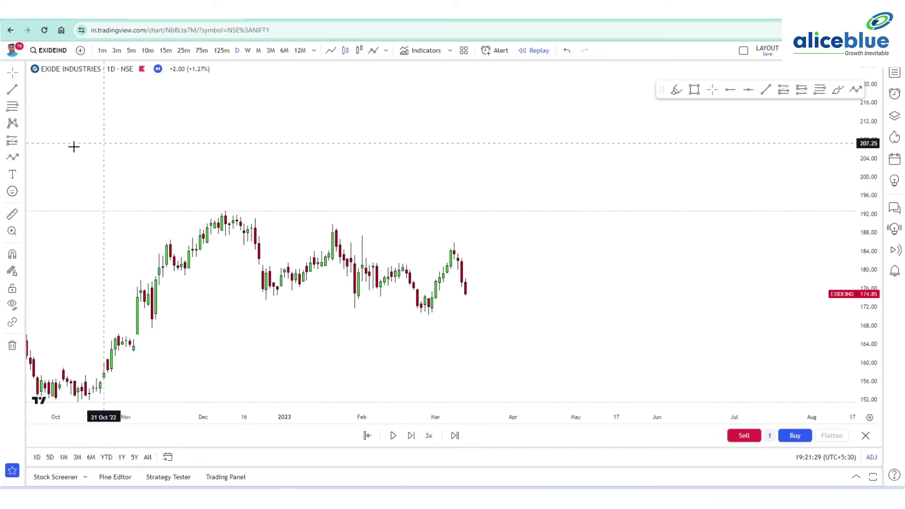
left_click(395, 326)
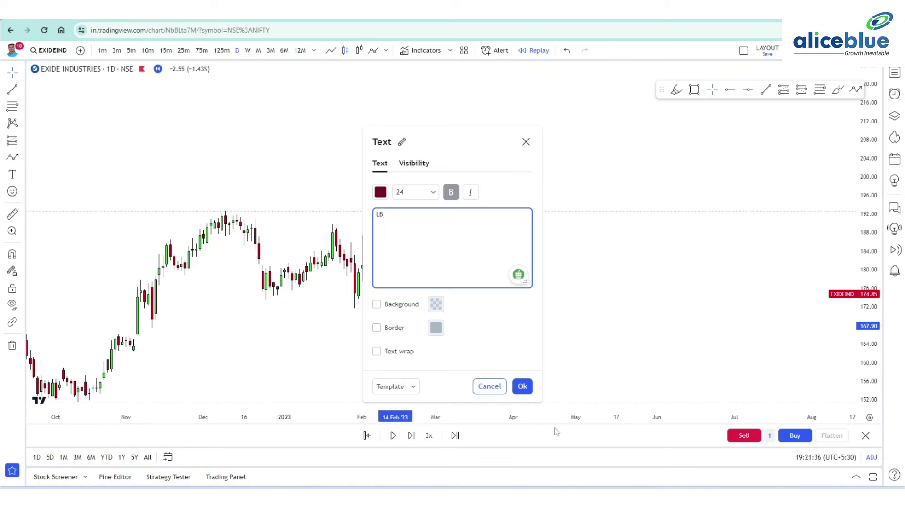
left_click(522, 386)
left_click_drag(404, 328, 424, 323)
Play the replay forward to early April 2023, past the second low
left_click_drag(501, 338, 454, 344)
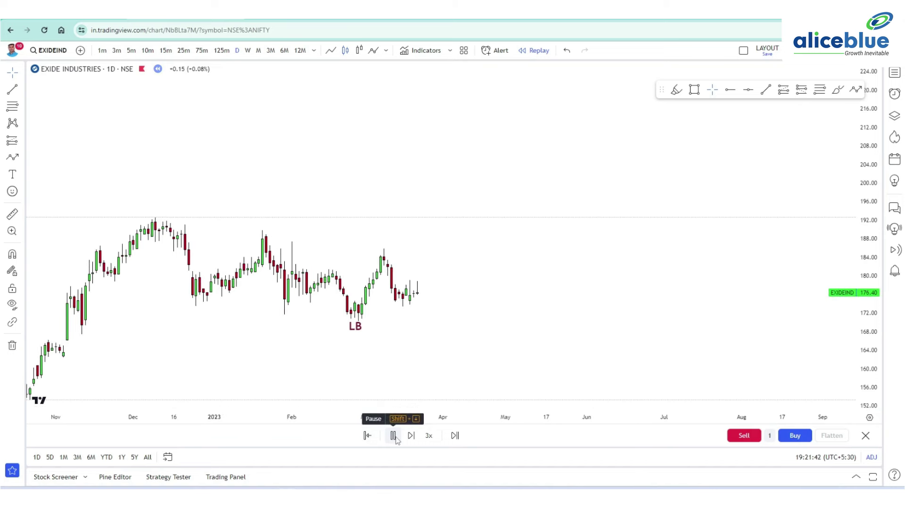
left_click(396, 438)
left_click_drag(461, 327, 456, 321)
Copy the LB label below the late-March 2023 low and change the copy's text to RB
left_click_drag(315, 323, 395, 330)
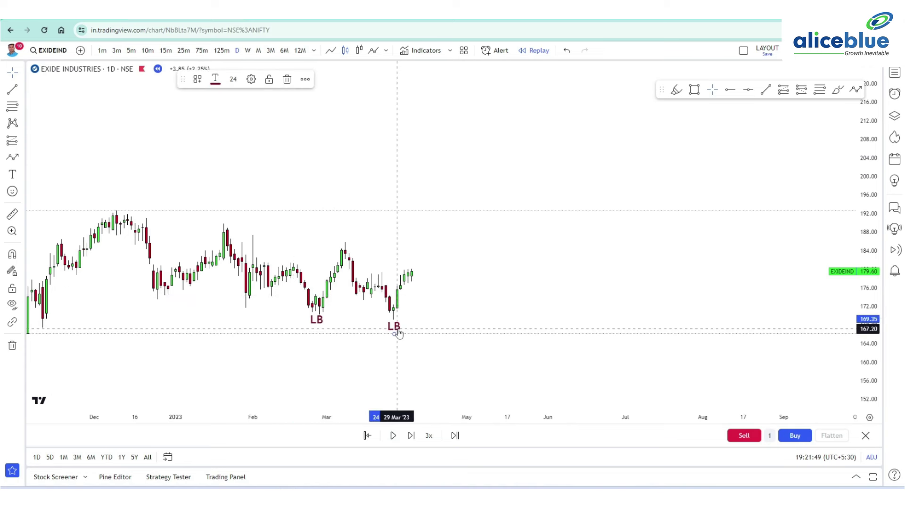
double_click(393, 331)
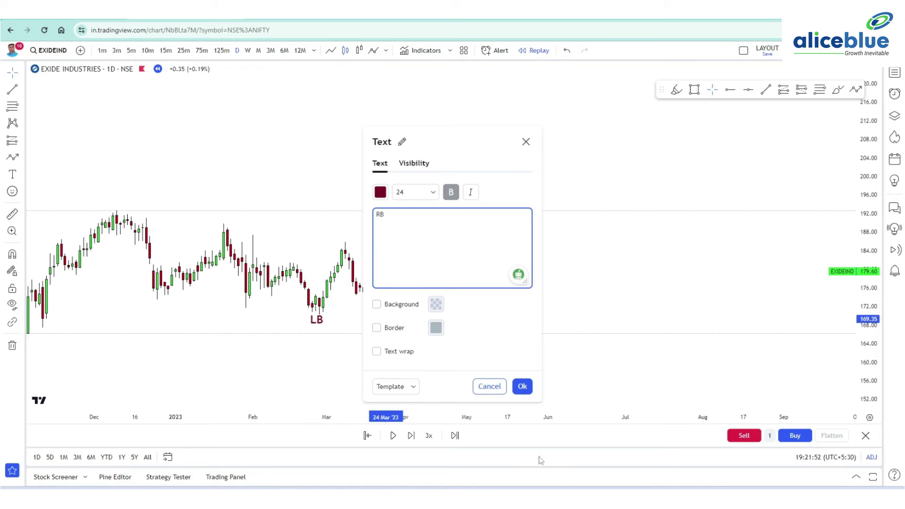
left_click(522, 386)
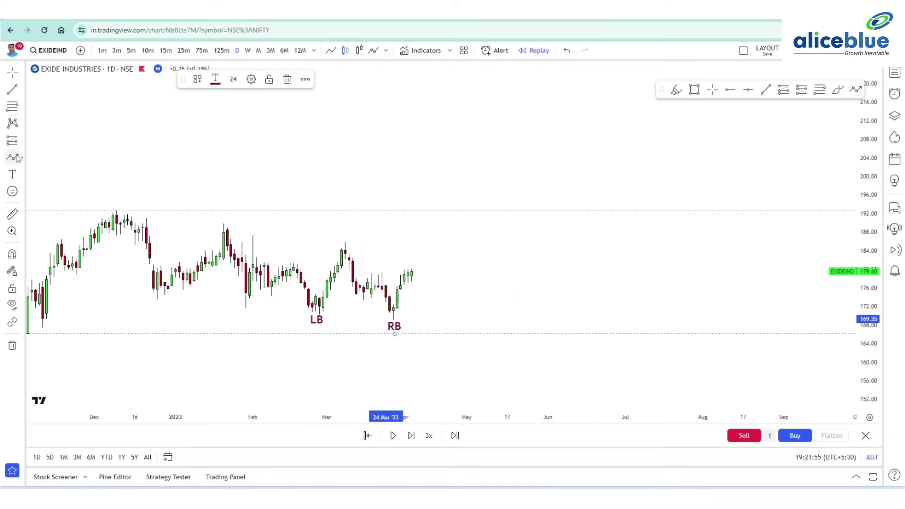
Draw a horizontal line at about 185.65 through the peak between the LB and RB lows
key("alt+t")
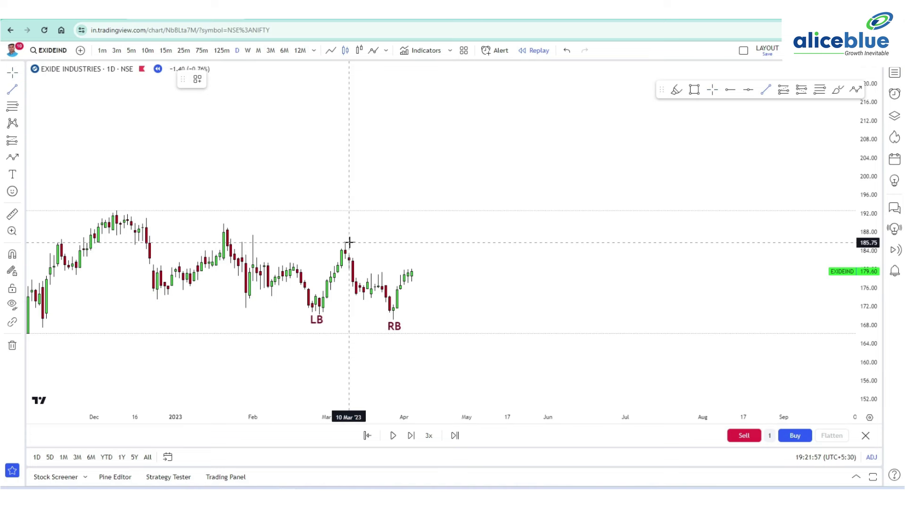
left_click(21, 89)
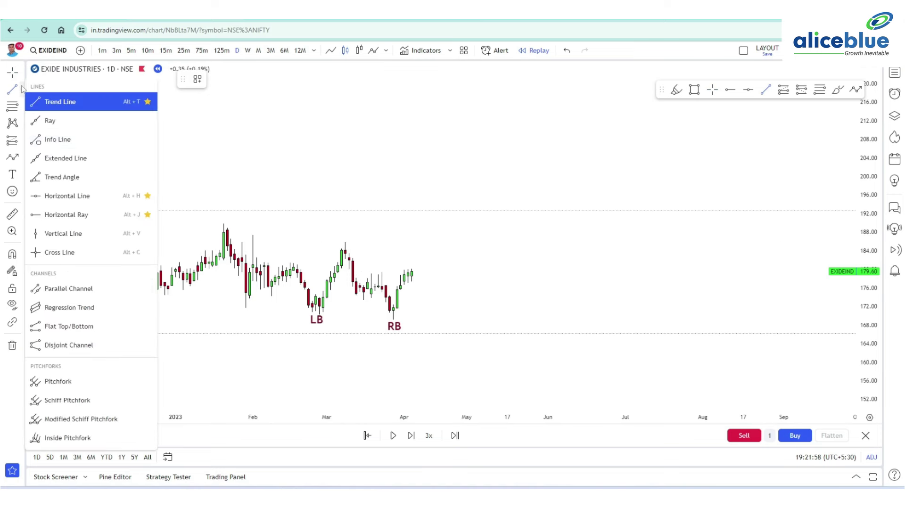
left_click(61, 194)
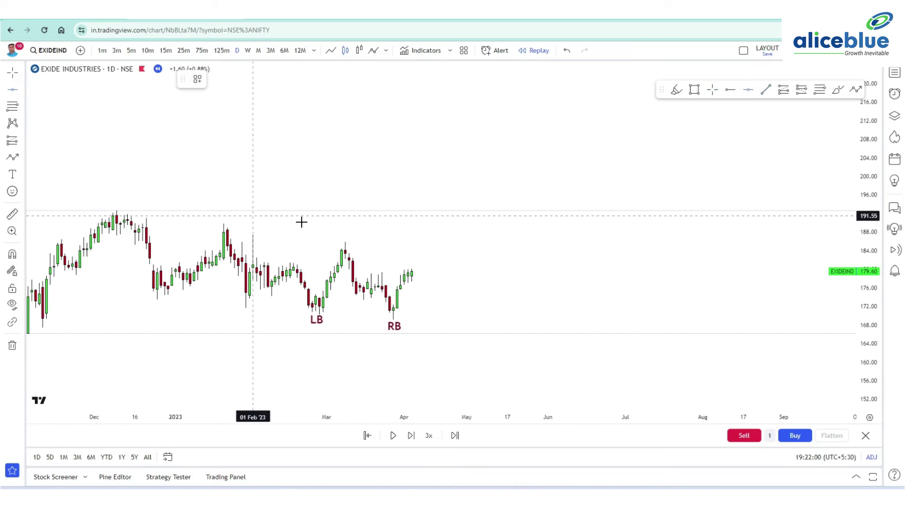
left_click(344, 243)
Examine how past price action back to 2019 reacted around the horizontal neckline level
scroll(442, 243, "down", 5)
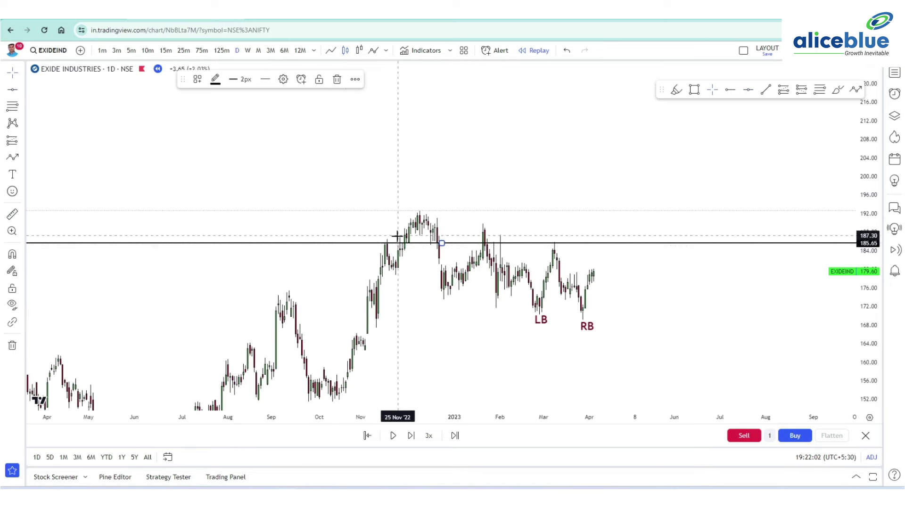
scroll(384, 244, "right", 3)
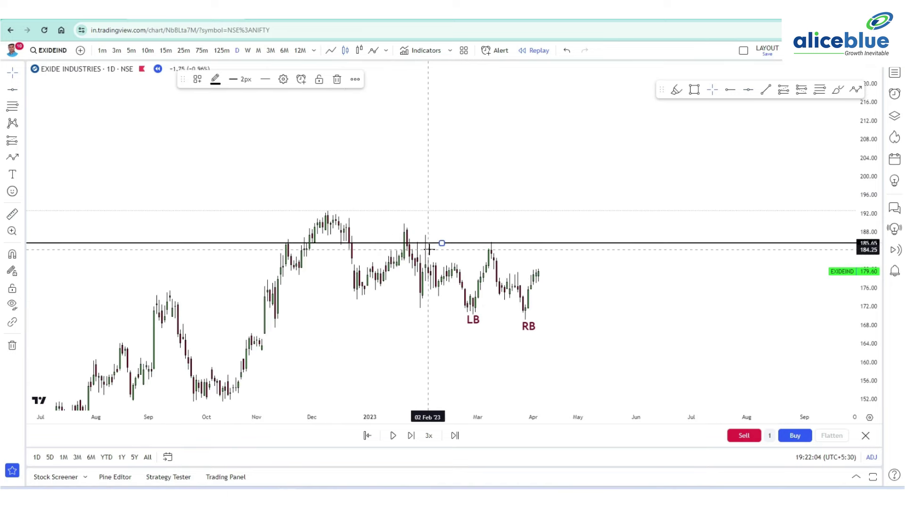
scroll(590, 204, "down", 5)
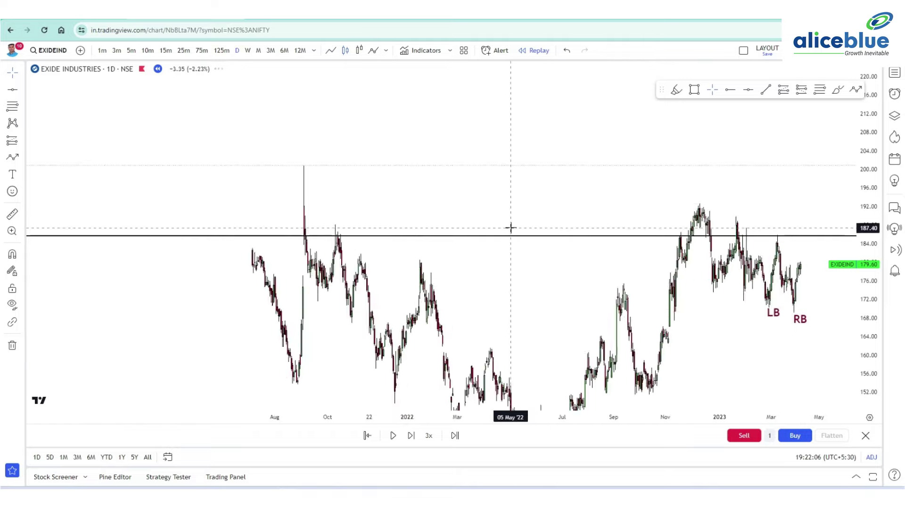
scroll(469, 235, "up", 2)
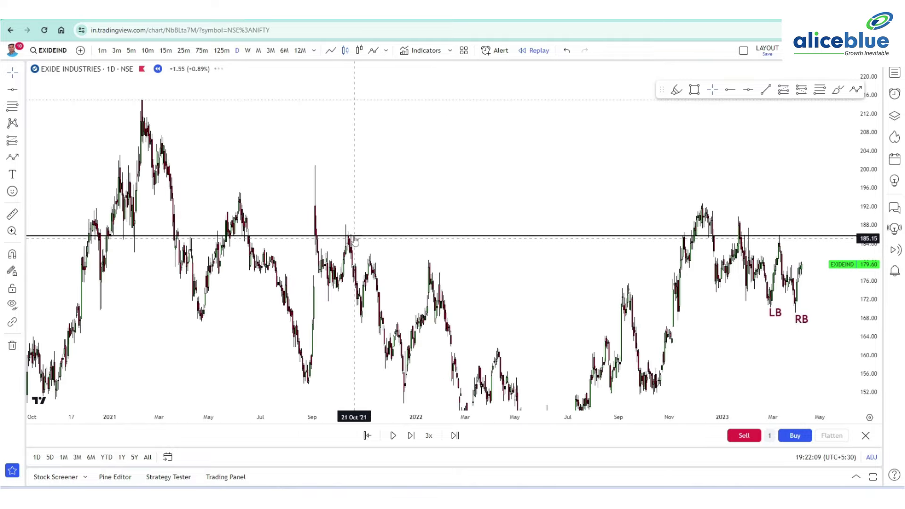
scroll(188, 246, "down", 3)
scroll(189, 243, "up", 2)
scroll(245, 243, "down", 4)
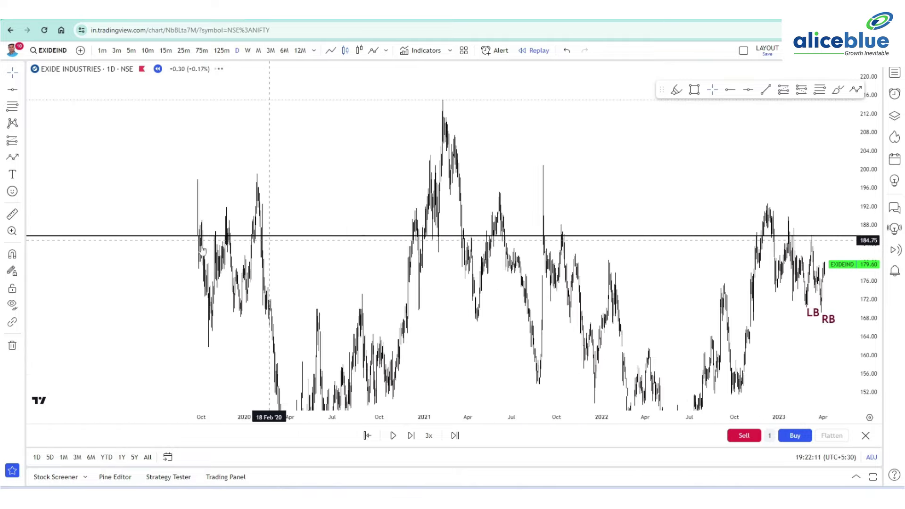
scroll(221, 240, "down", 1)
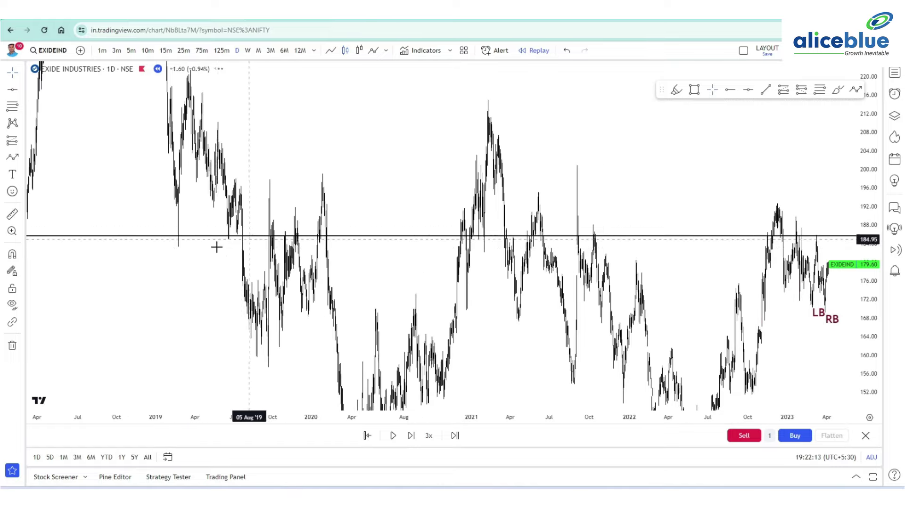
Play the replay forward to 19 April 2023, past the break above the neckline
scroll(297, 250, "down", 4)
scroll(349, 280, "up", 7)
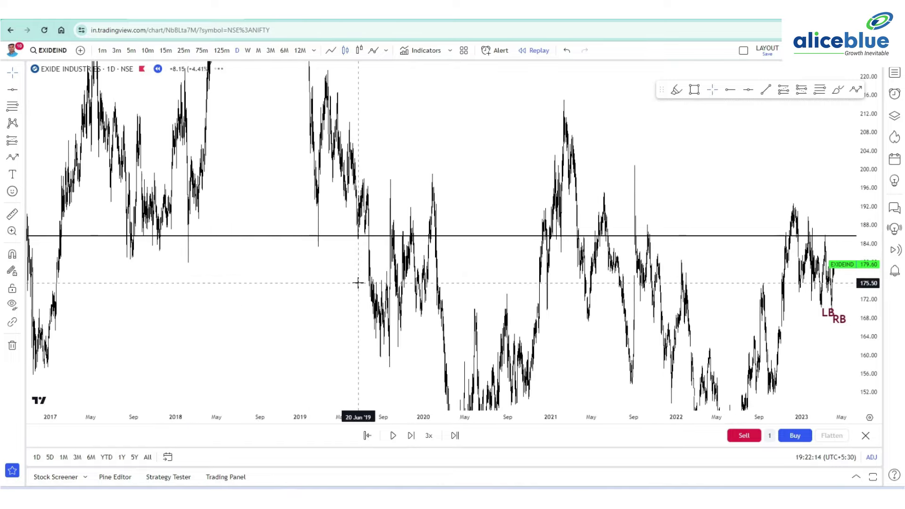
scroll(407, 273, "up", 5)
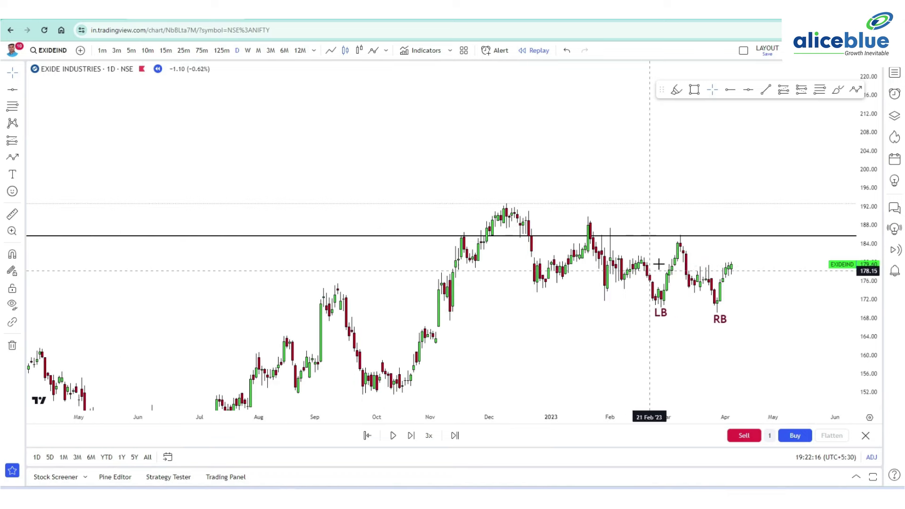
left_click_drag(697, 257, 516, 276)
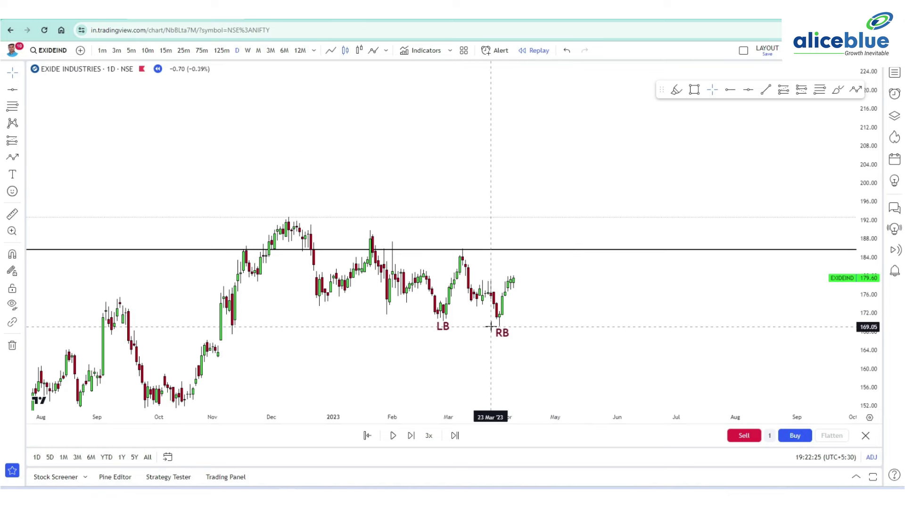
left_click_drag(491, 327, 449, 327)
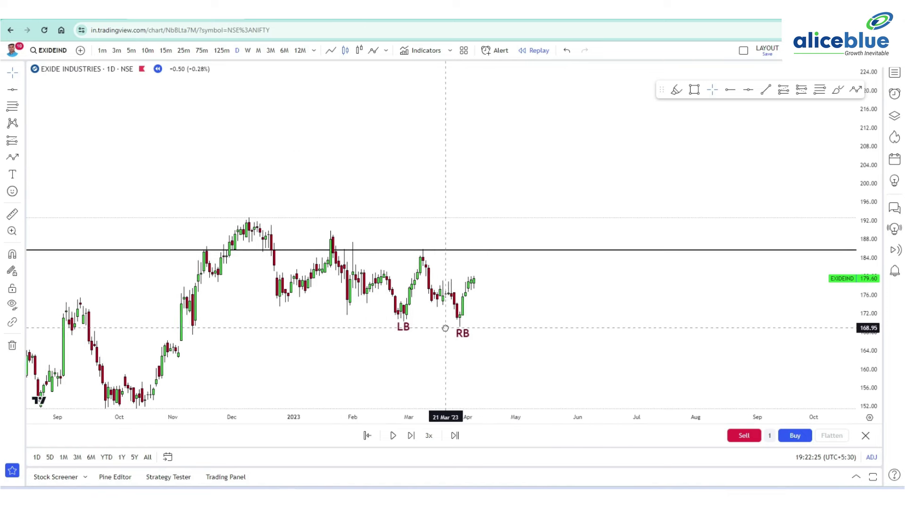
left_click(393, 436)
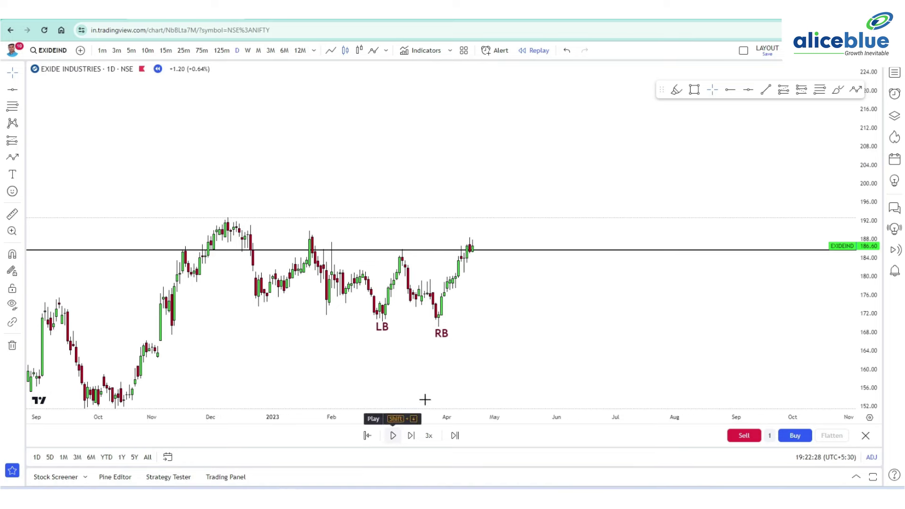
Place a long position at the 17 April 2023 breakout candle with its entry at about 186.80, just above the neckline
scroll(482, 296, "up", 3)
left_click_drag(463, 315, 536, 340)
left_click_drag(853, 297, 868, 133)
left_click_drag(653, 205, 607, 158)
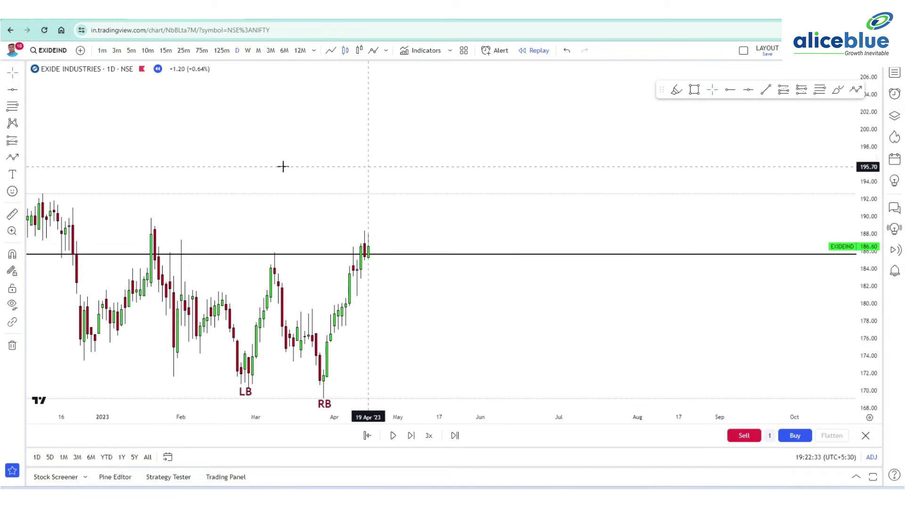
left_click(12, 140)
left_click(53, 154)
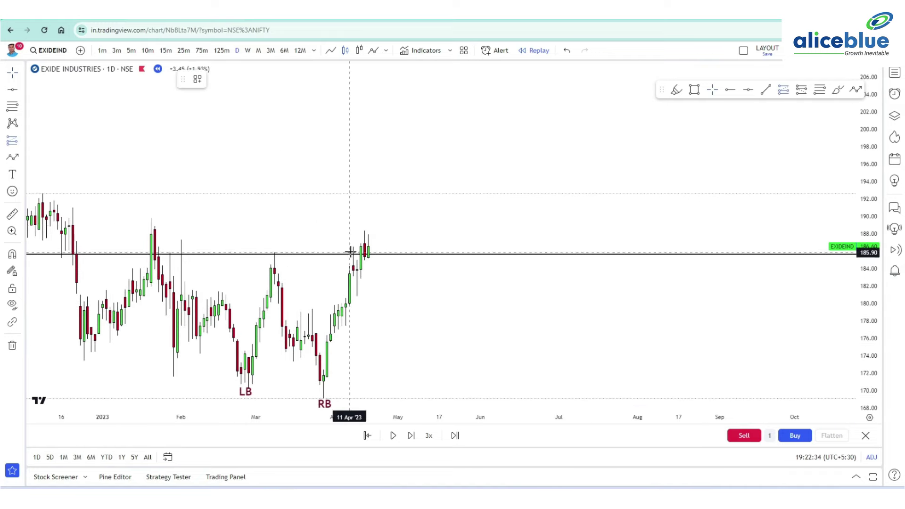
left_click(362, 244)
Lower the long position's stop to just below the RB low, about 18.10 (9.69%) under the entry
left_click_drag(401, 303, 355, 340)
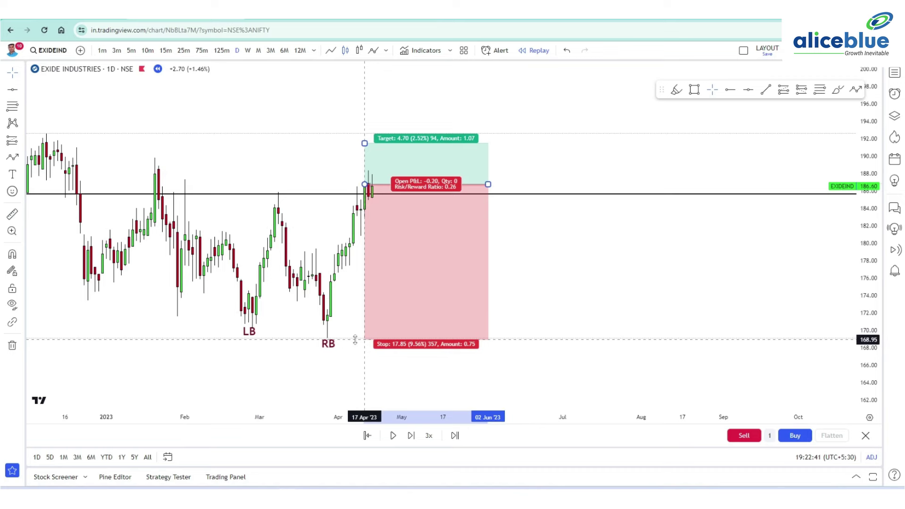
left_click(373, 363)
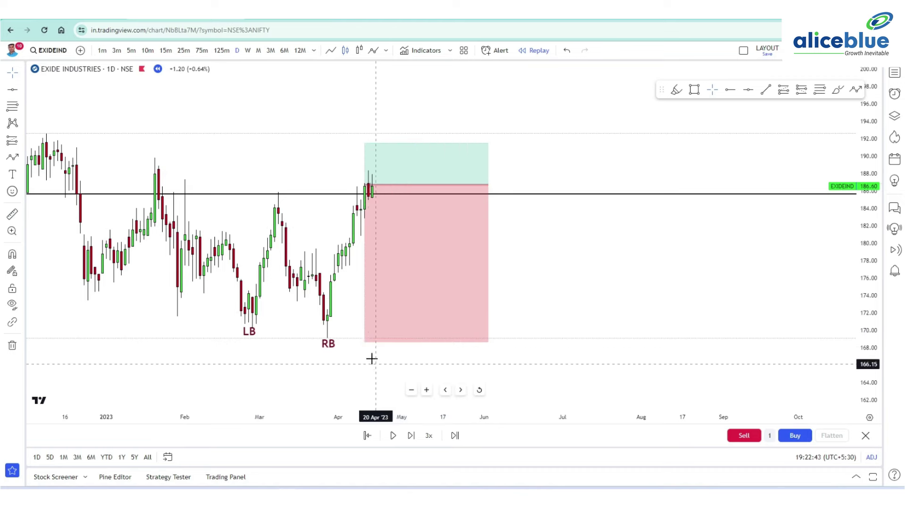
left_click(365, 343)
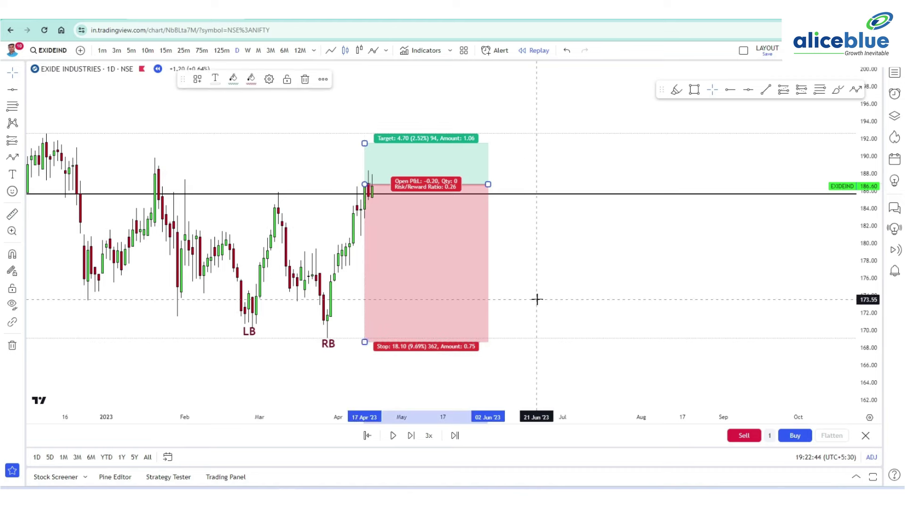
Raise the long position's target to about 36.15 (19.35%) for a risk/reward ratio of 2, and extend it to 19 July 2023
left_click_drag(537, 299, 560, 404)
left_click_drag(385, 245, 427, 74)
left_click_drag(874, 110, 839, 251)
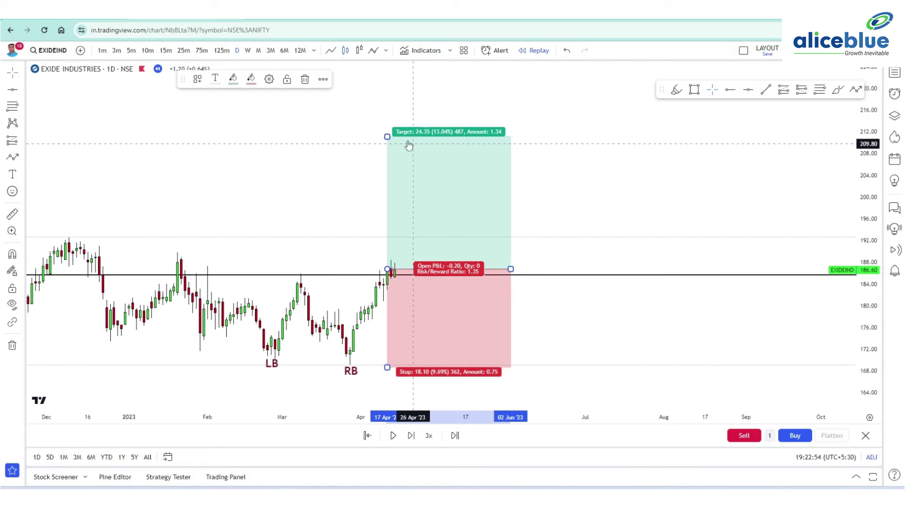
left_click_drag(388, 135, 416, 71)
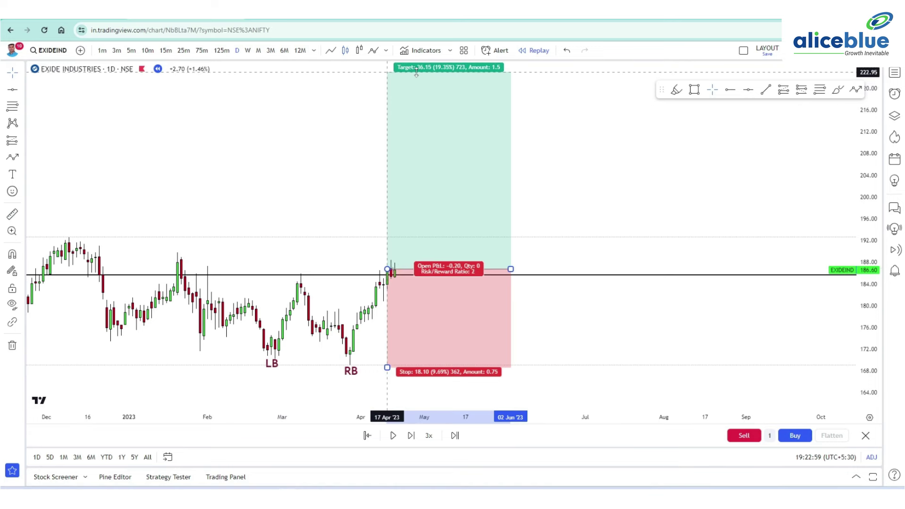
left_click_drag(510, 269, 630, 275)
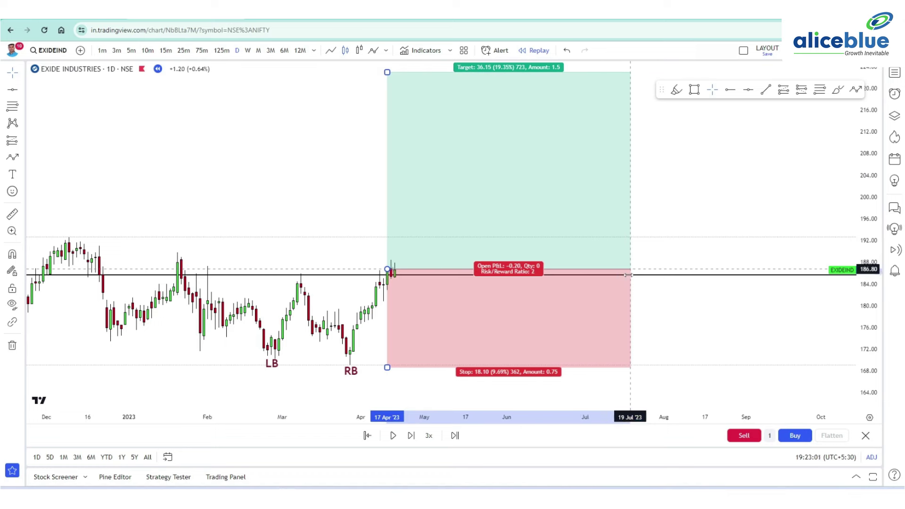
Play the replay forward to early May 2023, past the pullback to the neckline
left_click_drag(869, 221, 869, 266)
left_click_drag(725, 216, 688, 226)
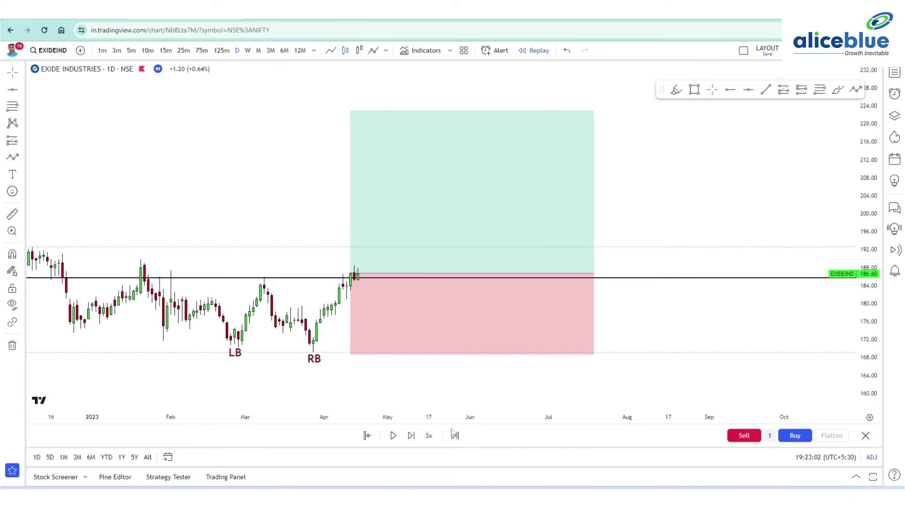
left_click(393, 436)
left_click_drag(691, 200, 776, 216)
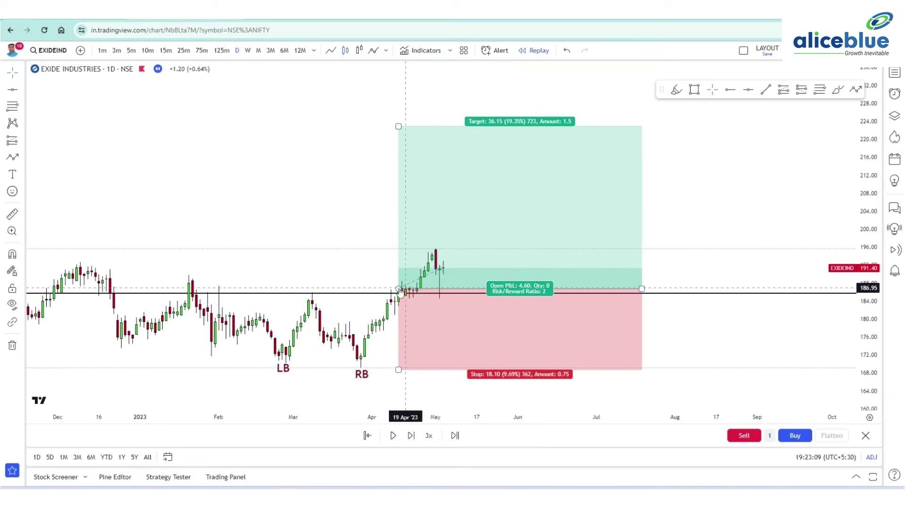
Move the long position's entry to the 3 May 2023 retest candle, right on the neckline
left_click_drag(399, 289, 439, 296)
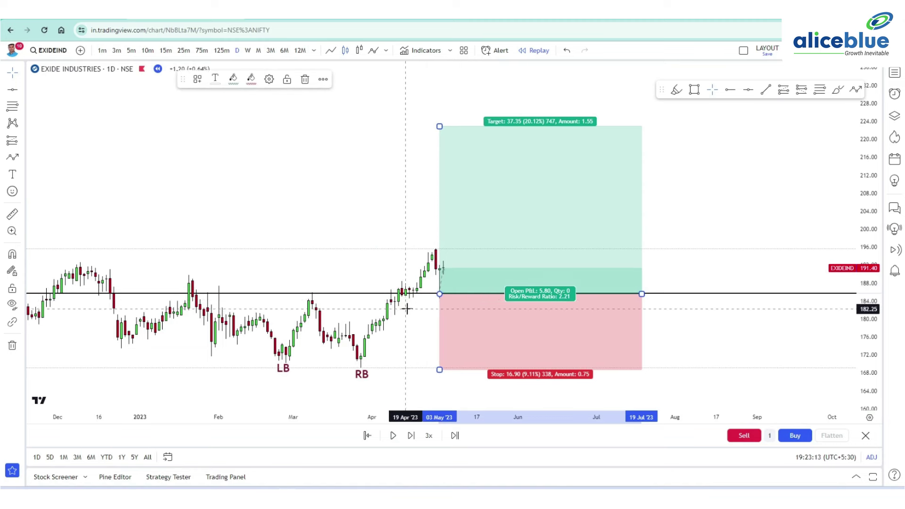
scroll(346, 304, "up", 2)
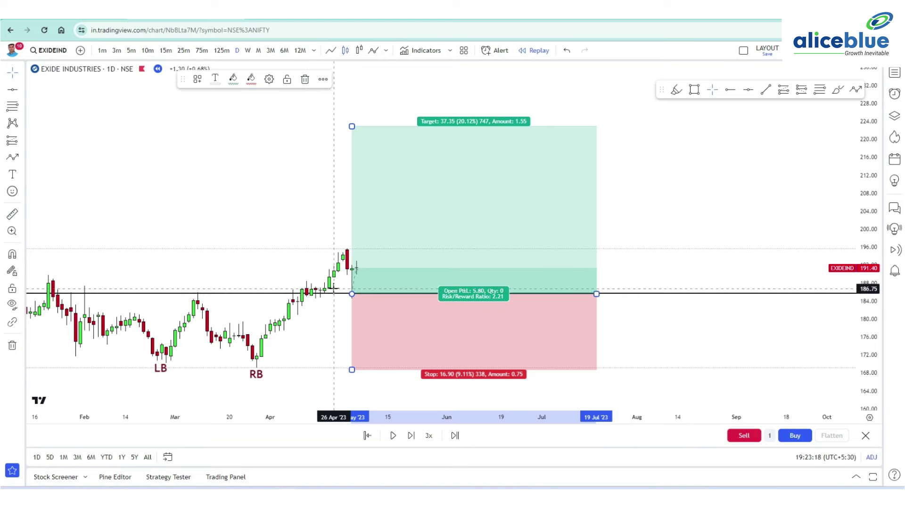
left_click_drag(334, 289, 333, 297)
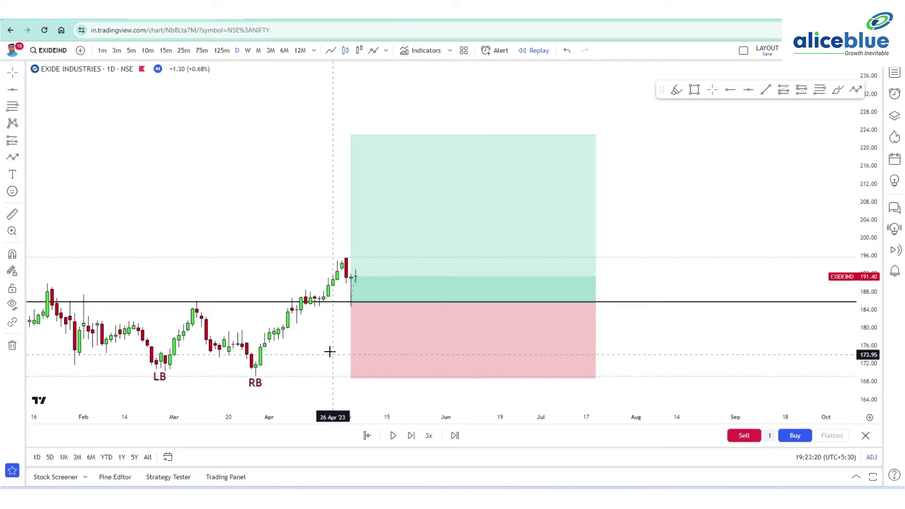
Play the replay forward to early June 2023 as the rally runs through the long position
left_click_drag(330, 352, 338, 342)
left_click(447, 244)
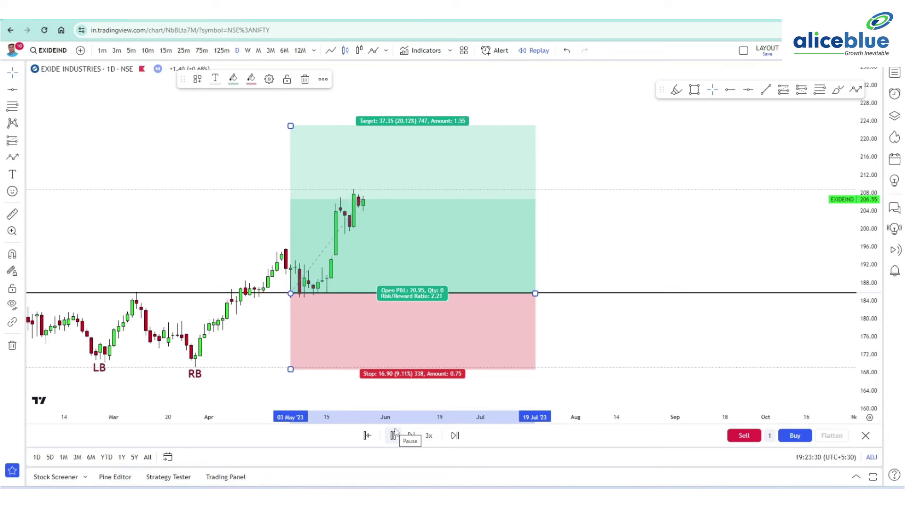
left_click(394, 435)
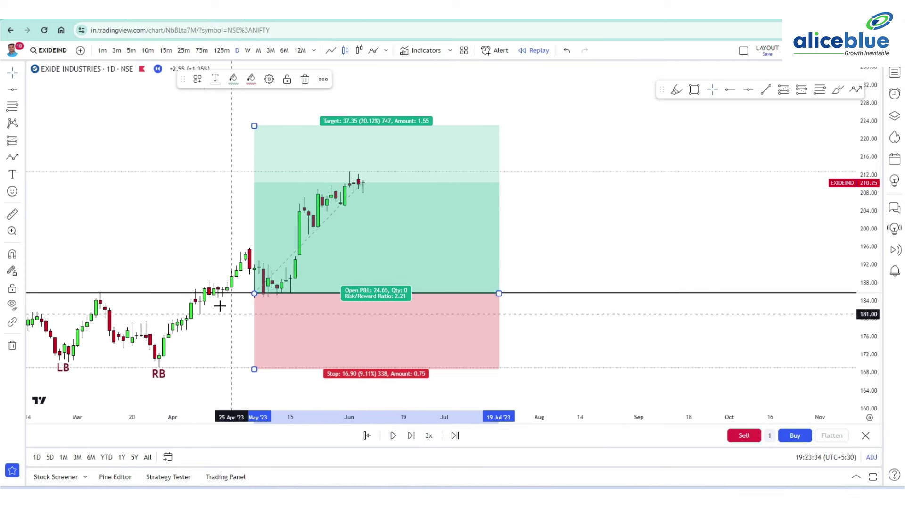
Raise the long position's target in stages to about 92.90 (50.05%) above the entry
left_click_drag(572, 191, 594, 243)
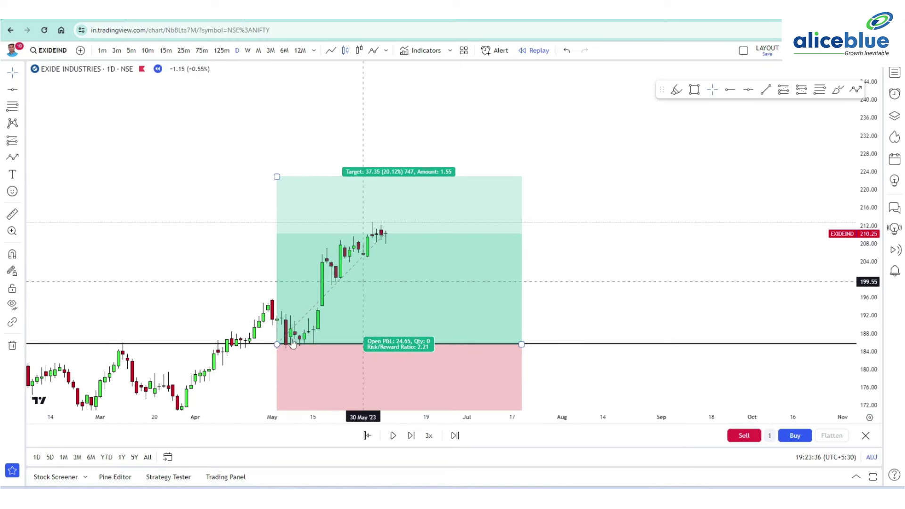
left_click_drag(276, 177, 456, 76)
scroll(602, 114, "down", 4)
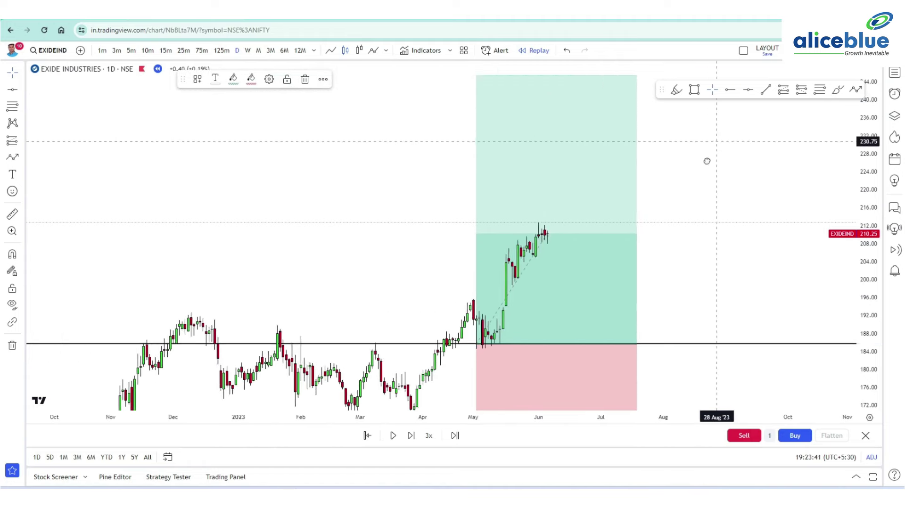
left_click_drag(717, 141, 681, 235)
left_click_drag(439, 168, 467, 75)
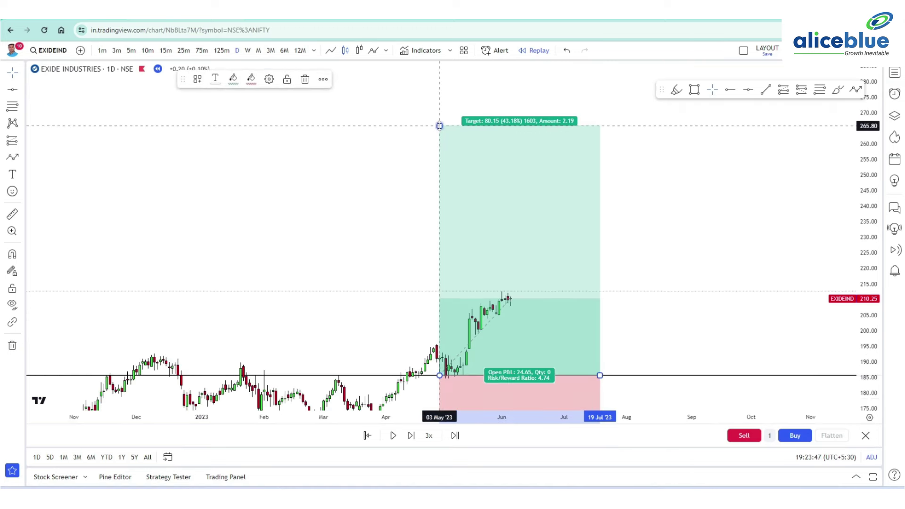
left_click_drag(439, 126, 456, 88)
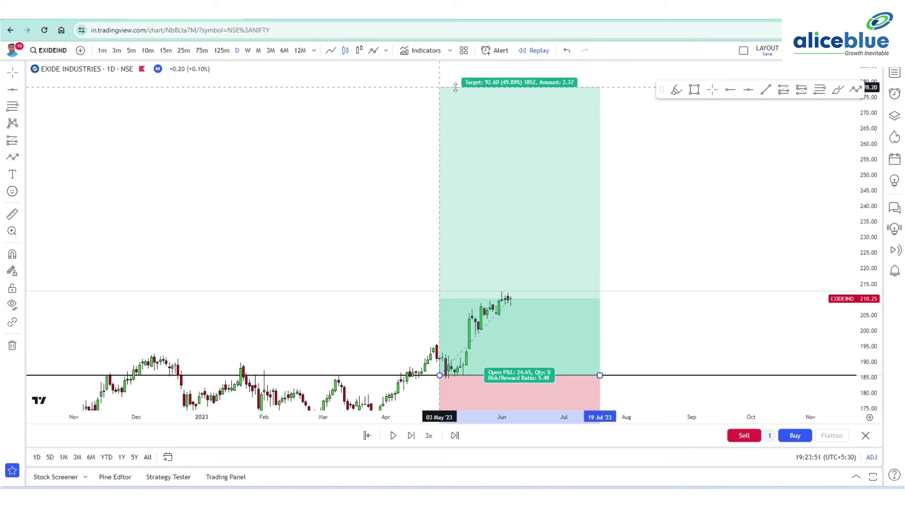
Play the replay at 10x speed into September 2023, extending the long position to 25 September 2023 along the way
left_click_drag(612, 214, 595, 186)
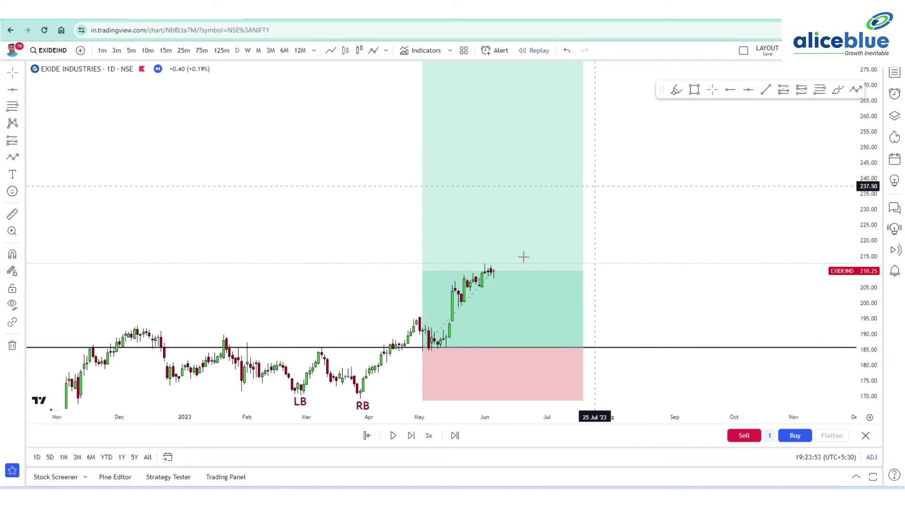
left_click(428, 435)
left_click(431, 339)
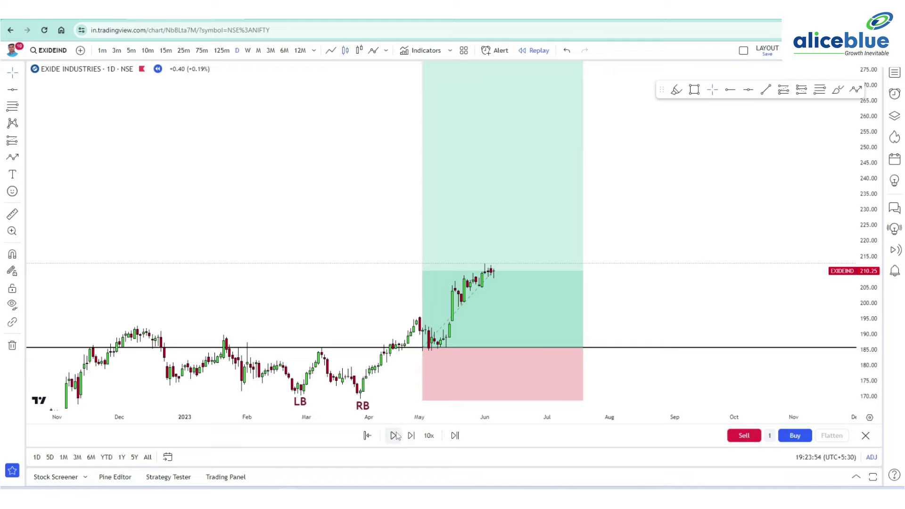
left_click(393, 436)
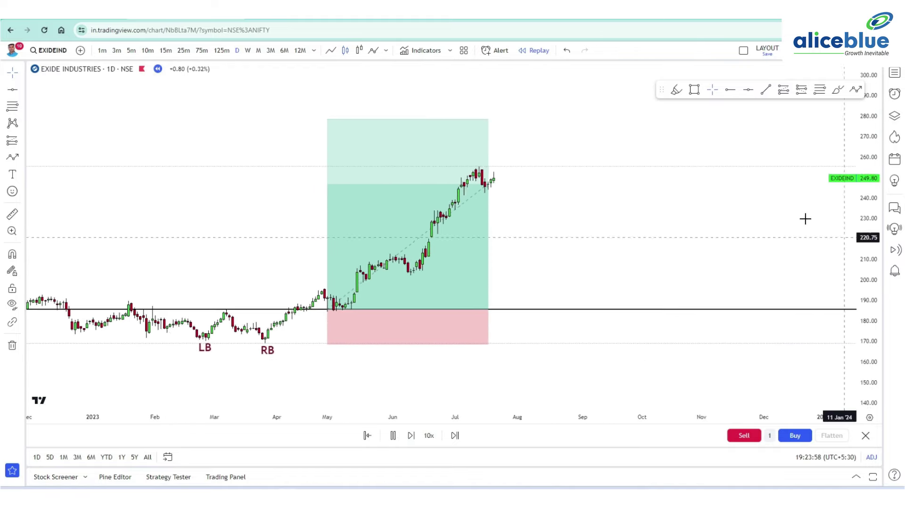
left_click(394, 436)
left_click_drag(416, 309, 553, 310)
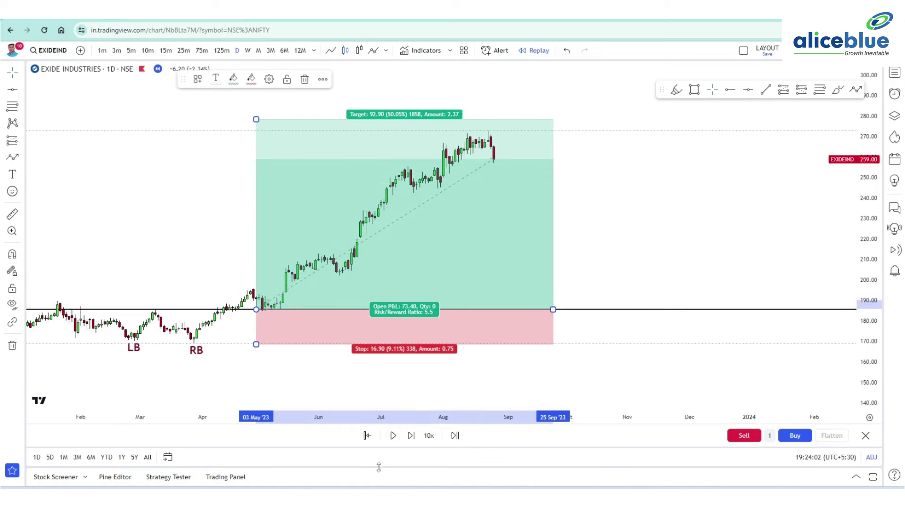
left_click(393, 435)
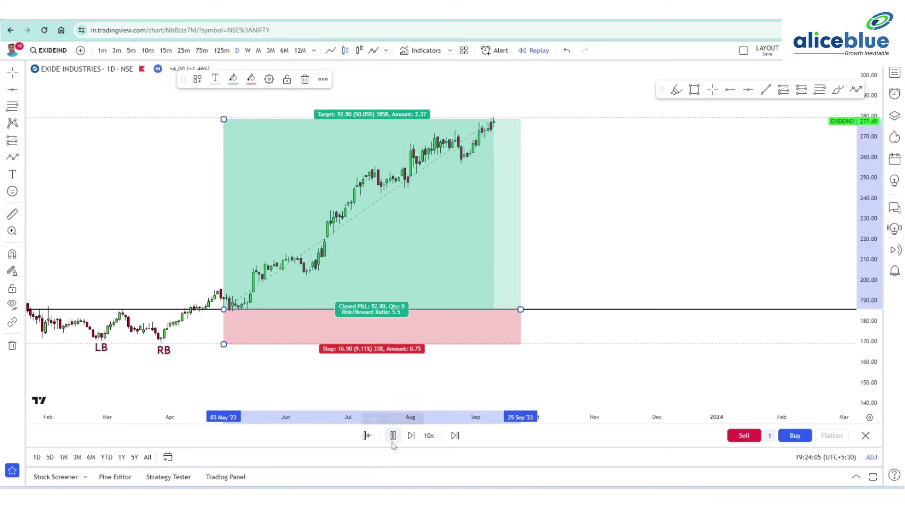
Extend the long position to about the end of November 2023 and play the replay forward to early November 2023
left_click_drag(503, 310, 637, 309)
scroll(692, 234, "down", 3)
left_click_drag(717, 214, 542, 316)
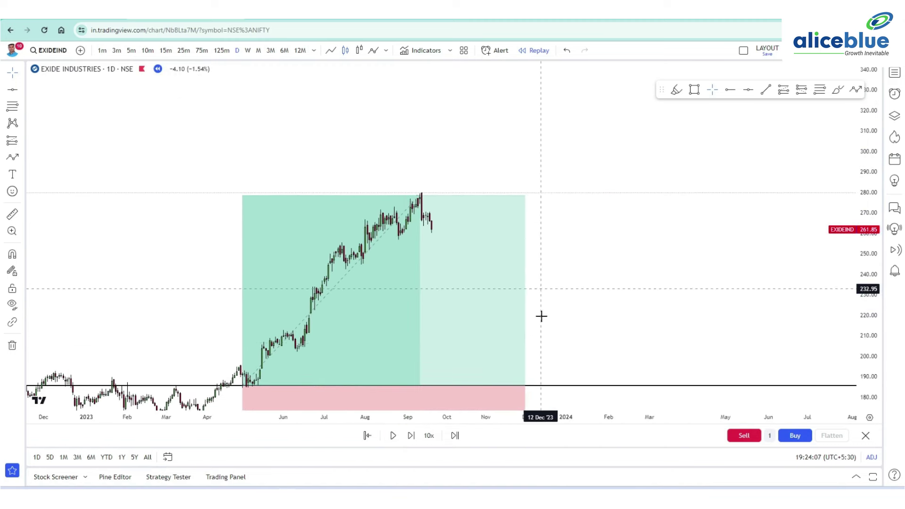
left_click(399, 437)
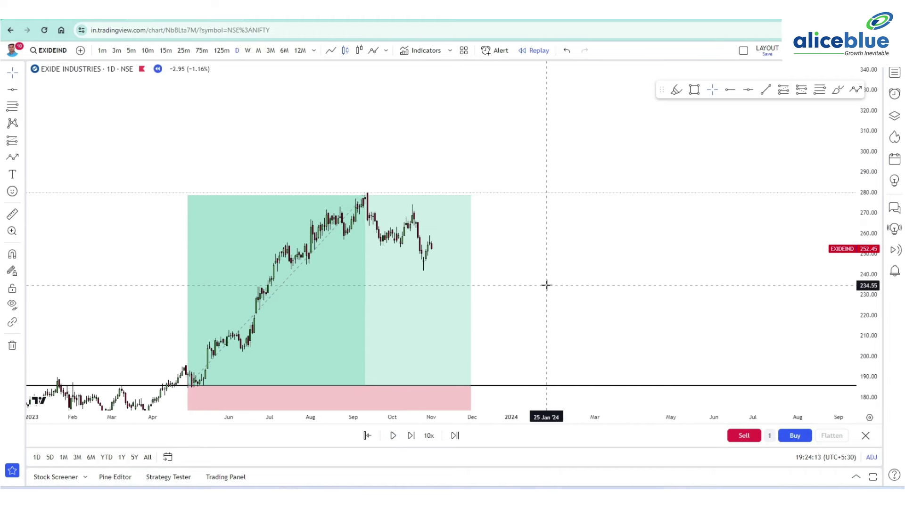
Draw a zigzag path from the 12 September 2023 high through the late-September low and mid-October high to the 26 October low
scroll(533, 283, "up", 6)
left_click_drag(387, 280, 701, 260)
scroll(588, 249, "up", 1)
left_click_drag(868, 220, 869, 102)
left_click_drag(732, 246, 760, 252)
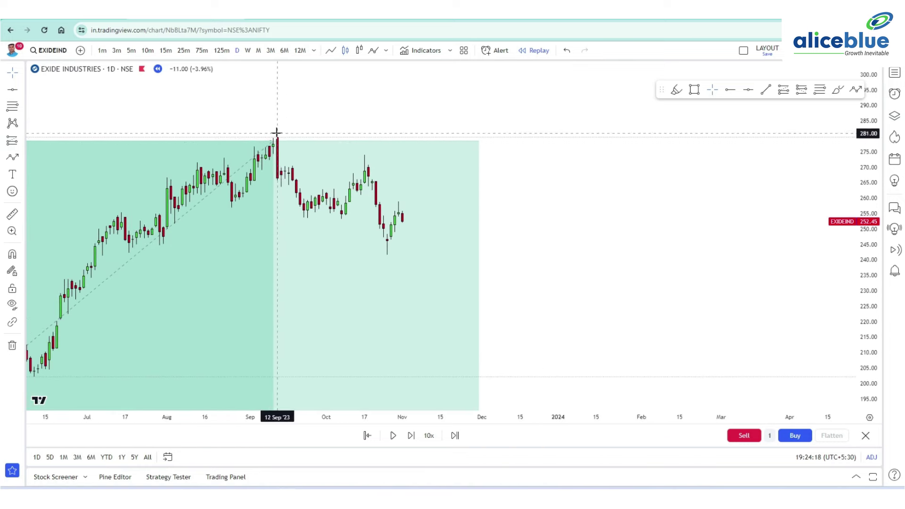
left_click(277, 138)
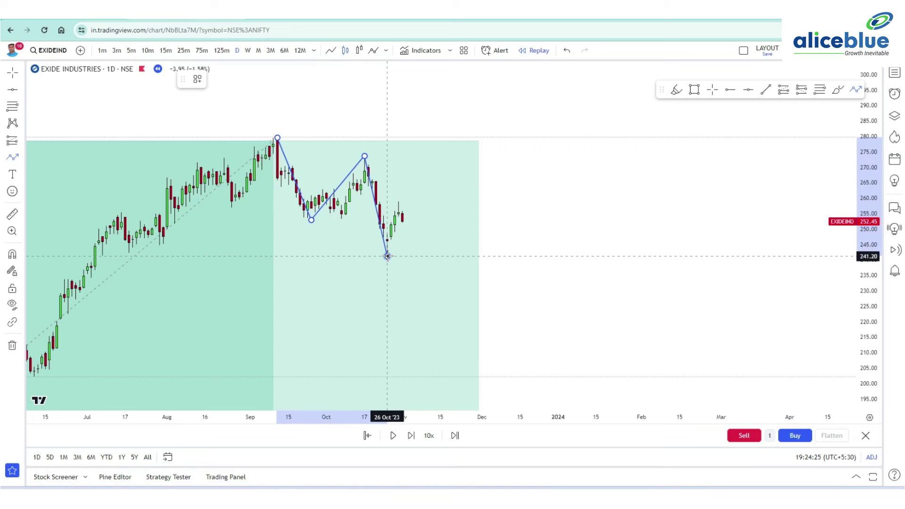
key("Escape")
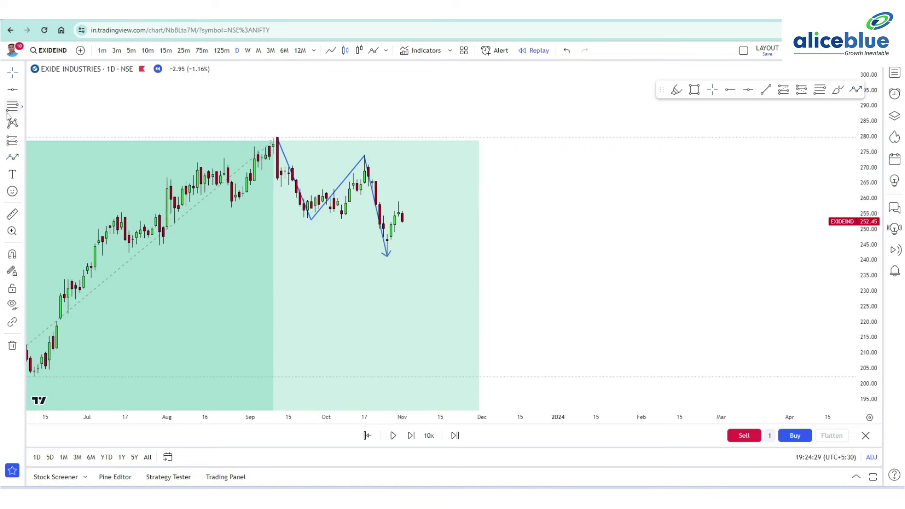
Draw a horizontal line at 273.70 through the mid-October 2023 high as the neckline
left_click(23, 91)
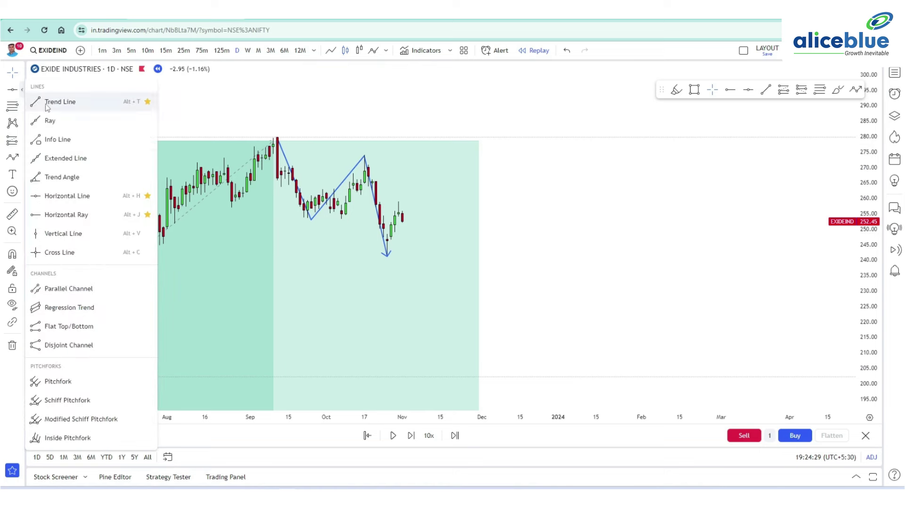
left_click(45, 196)
left_click(364, 155)
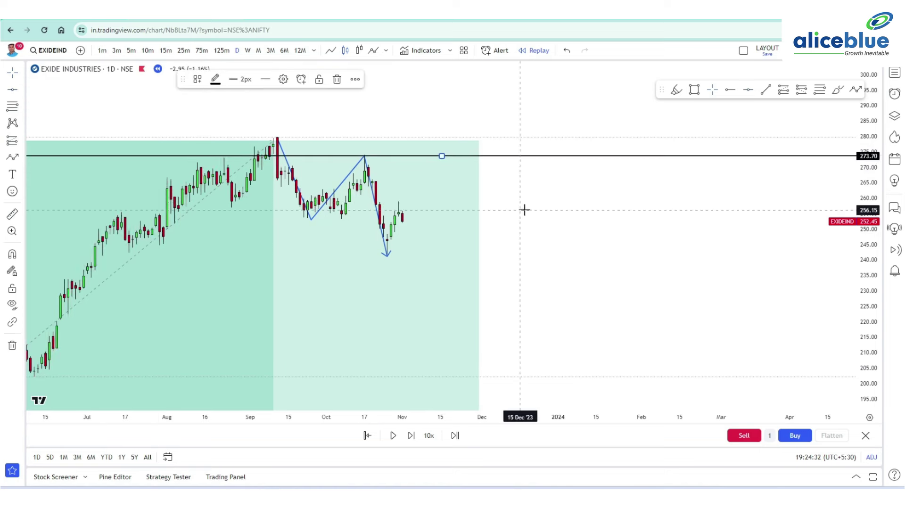
Play the replay forward to late November 2023 and set the existing long position's target to 92.95 (50.08%)
left_click(392, 435)
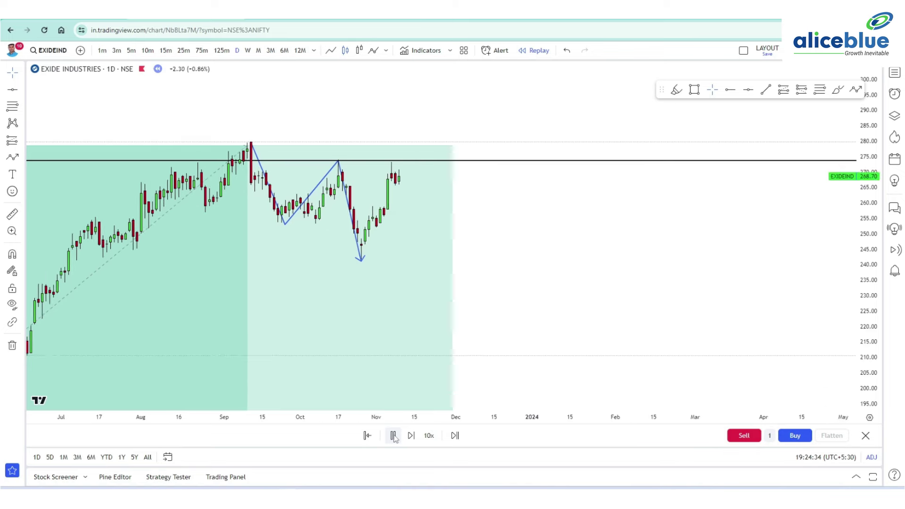
left_click_drag(509, 305, 570, 386)
scroll(568, 349, "down", 3)
mouse_move(585, 309)
left_mouse_down()
mouse_move(550, 295)
mouse_move(500, 301)
left_mouse_up()
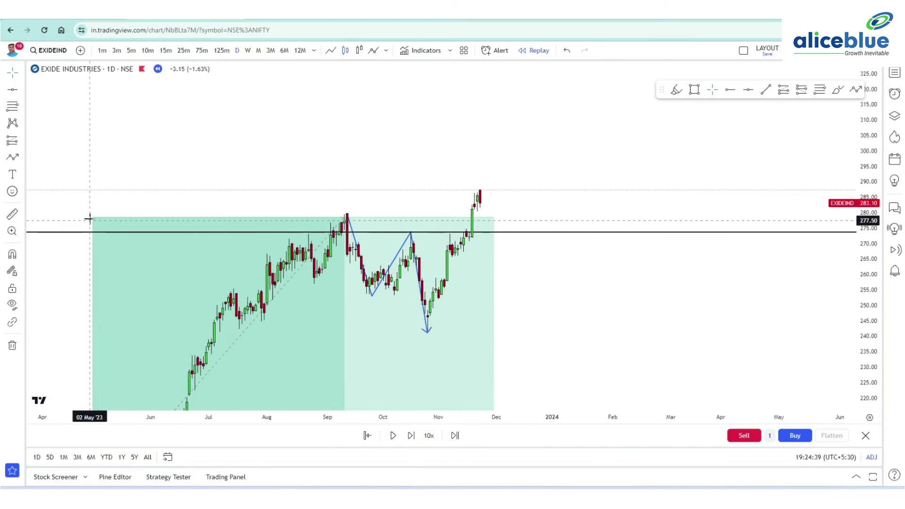
mouse_move(93, 218)
left_mouse_down()
mouse_move(93, 125)
mouse_move(93, 217)
left_mouse_up()
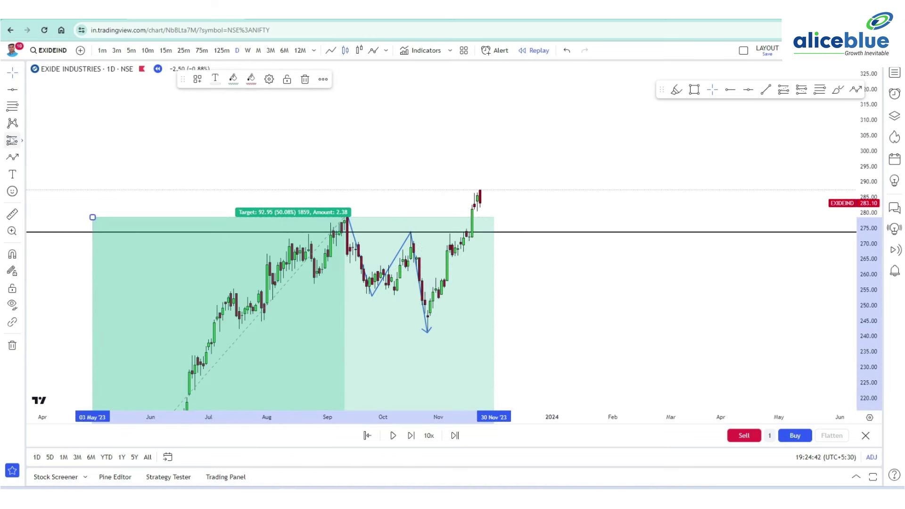
Place a long position on the 17 November 2023 breakout, with its stop 40.85 (14.48%) below at the October low and target near 344
left_click(21, 141)
left_click(76, 151)
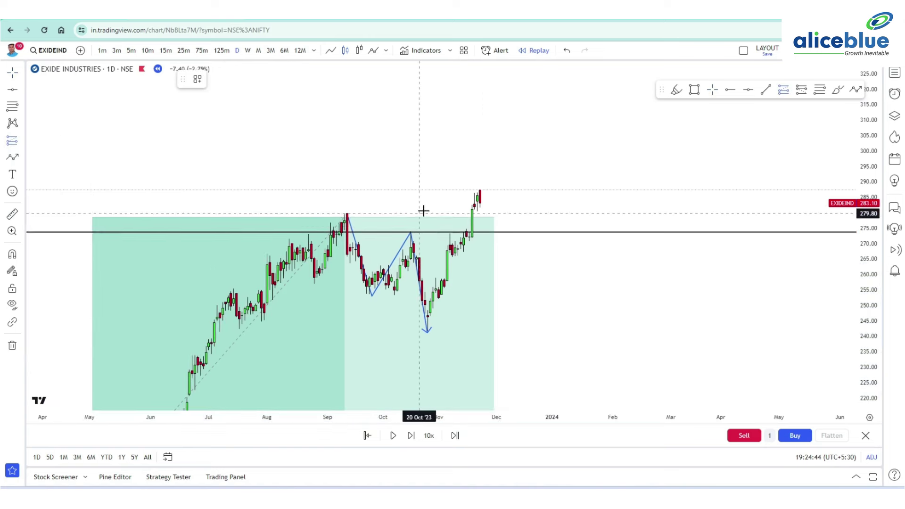
left_click(472, 206)
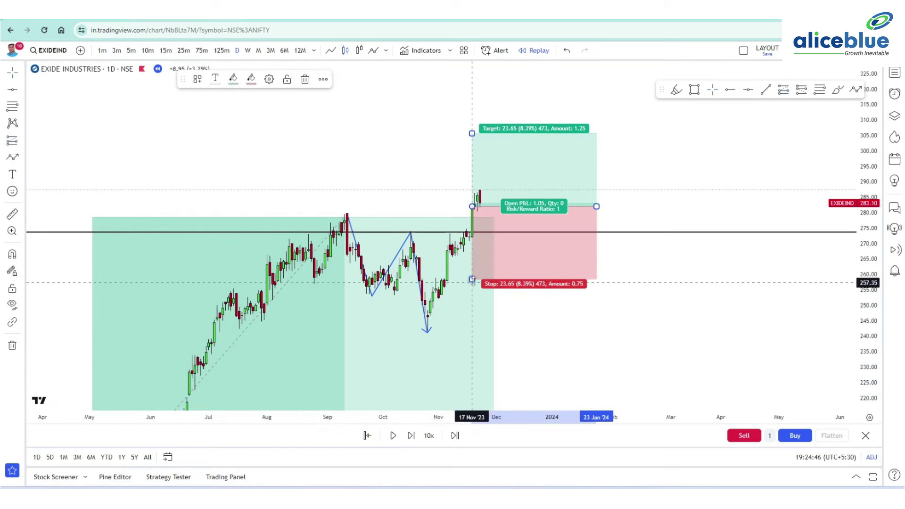
left_click_drag(473, 277, 436, 333)
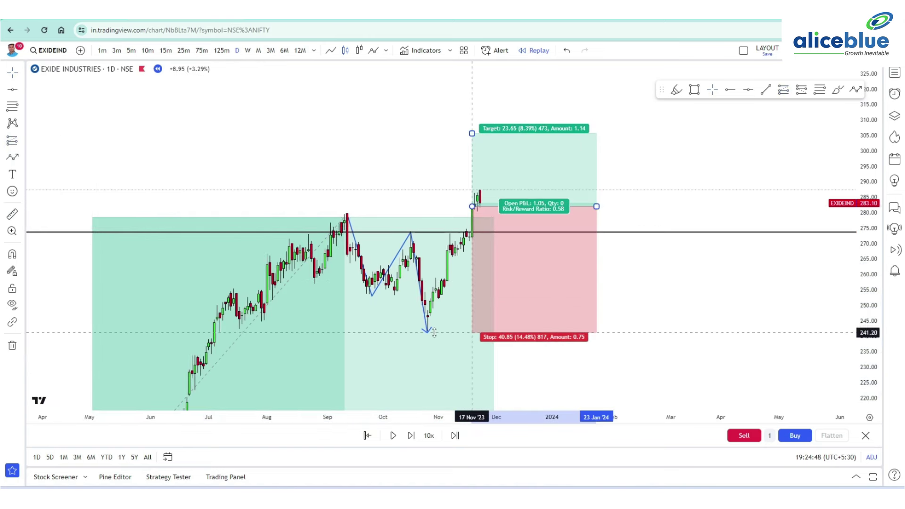
left_click_drag(435, 154, 421, 234)
left_click_drag(460, 212, 510, 94)
Play the replay forward to the start of January 2024 and set the November long position's target to 41.50 (14.71%)
left_click_drag(657, 228, 622, 204)
left_click_drag(863, 171, 849, 415)
left_click(394, 437)
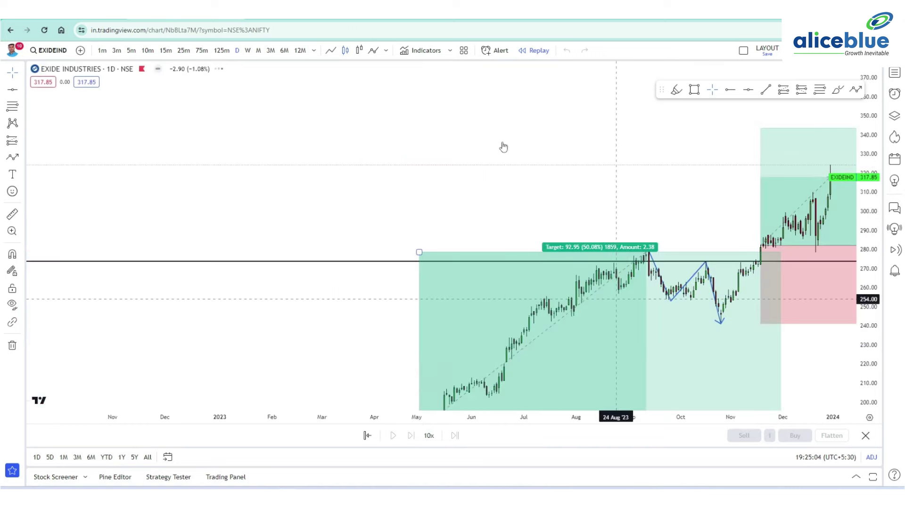
left_click_drag(501, 146, 377, 172)
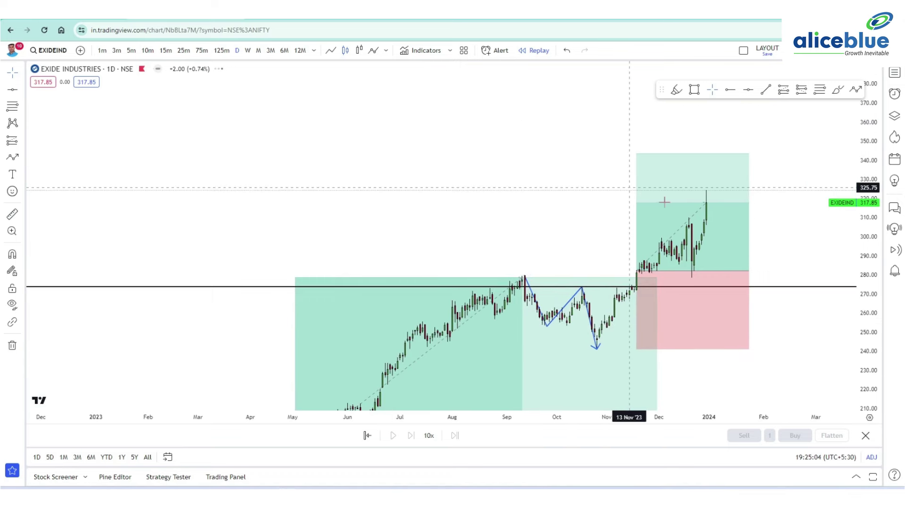
mouse_move(637, 153)
left_mouse_down()
mouse_move(670, 182)
mouse_move(704, 197)
mouse_move(720, 192)
left_mouse_up()
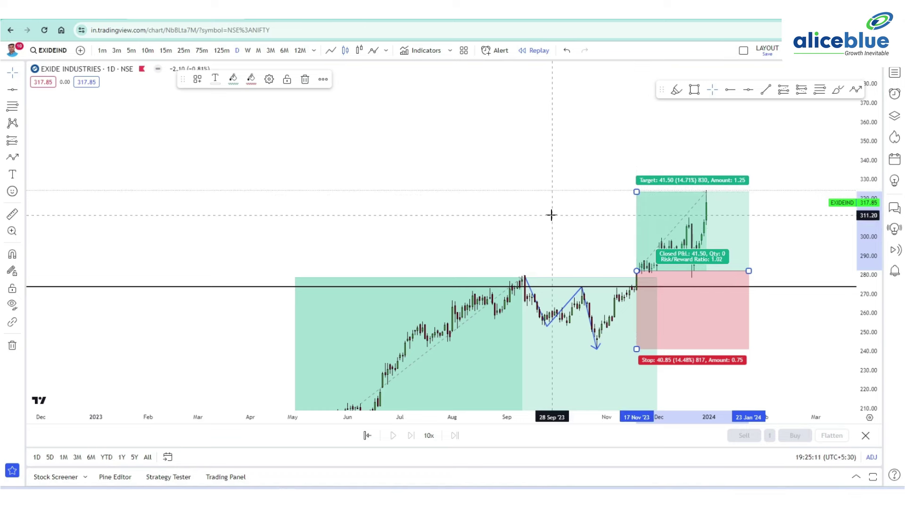
Raise the May long position's target to 133.75 (72.06%) and extend the position to 2 January 2024
left_click_drag(295, 276, 445, 199)
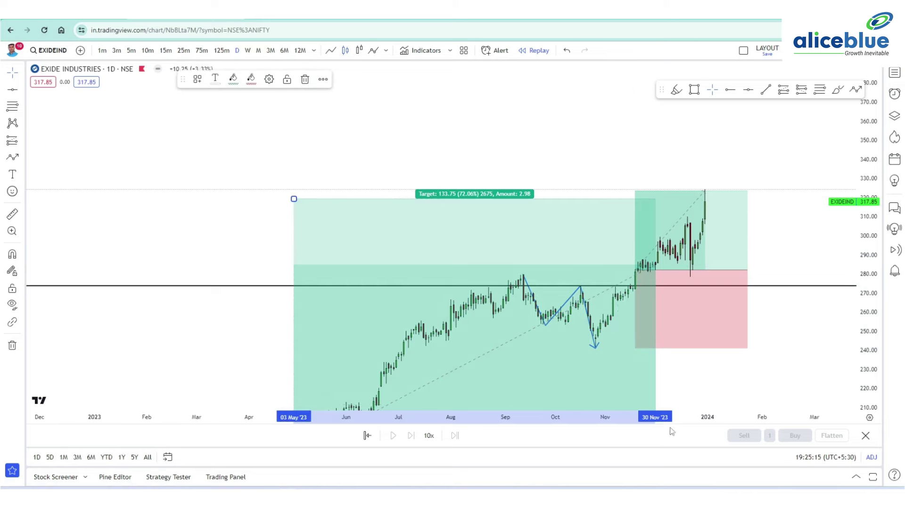
left_click_drag(690, 386, 652, 328)
left_click_drag(619, 397, 672, 396)
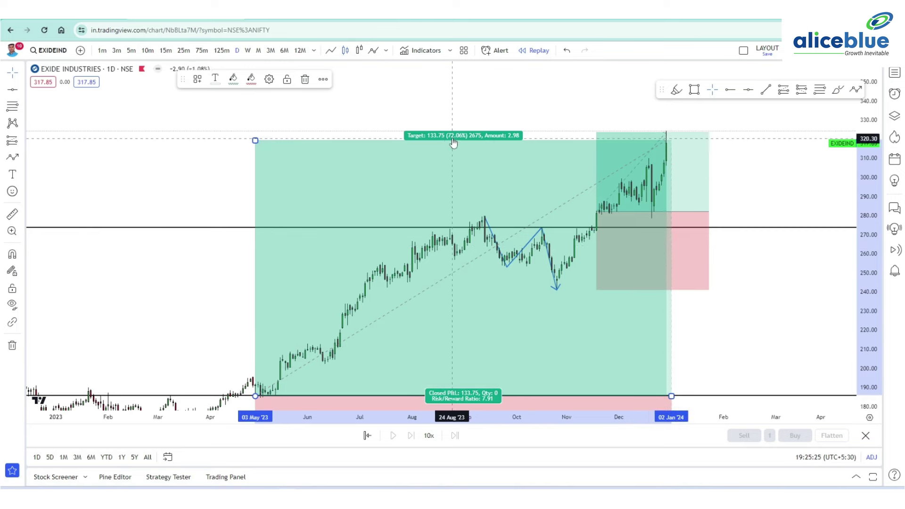
Draw a zigzag path from the January 2023 high through LB, the March high and RB to the late-April 2023 high
left_click_drag(217, 168, 237, 118)
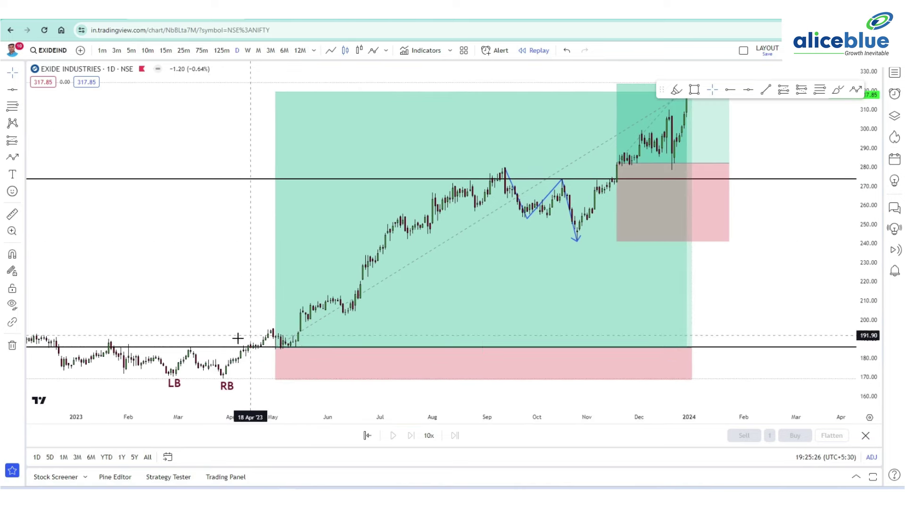
scroll(238, 400, "down", 2)
left_click_drag(266, 268, 232, 268)
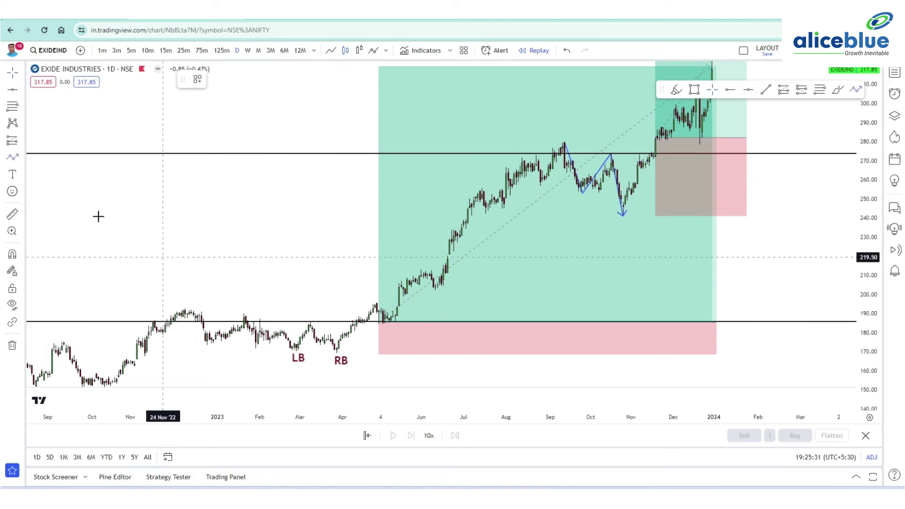
left_click_drag(246, 315, 303, 365)
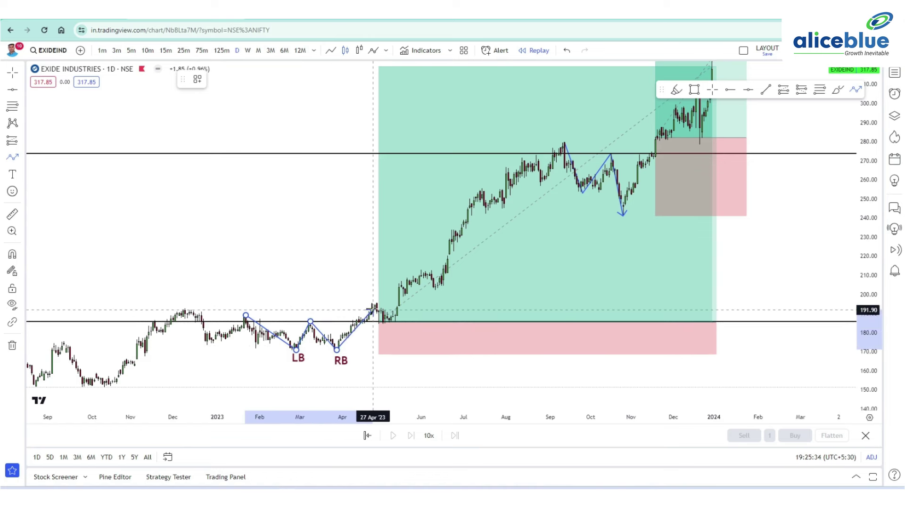
key("Escape")
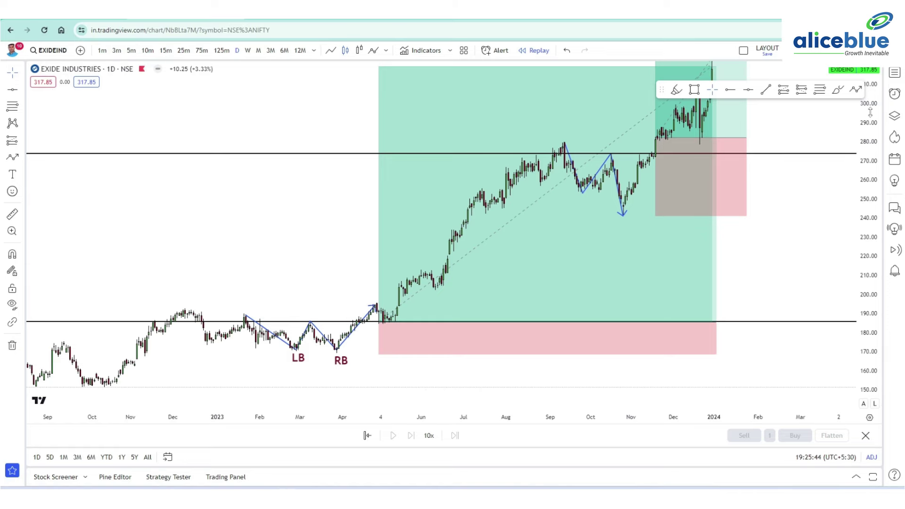
Switch the chart symbol to the NSE index NIFTY (Nifty 50)
left_click_drag(869, 111, 867, 164)
scroll(749, 248, "down", 2)
left_click_drag(814, 252, 730, 289)
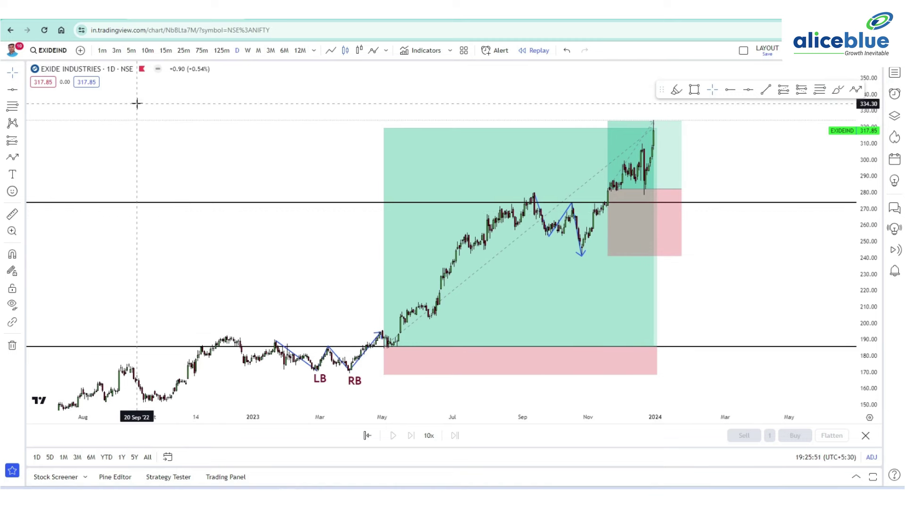
type("NIFTY")
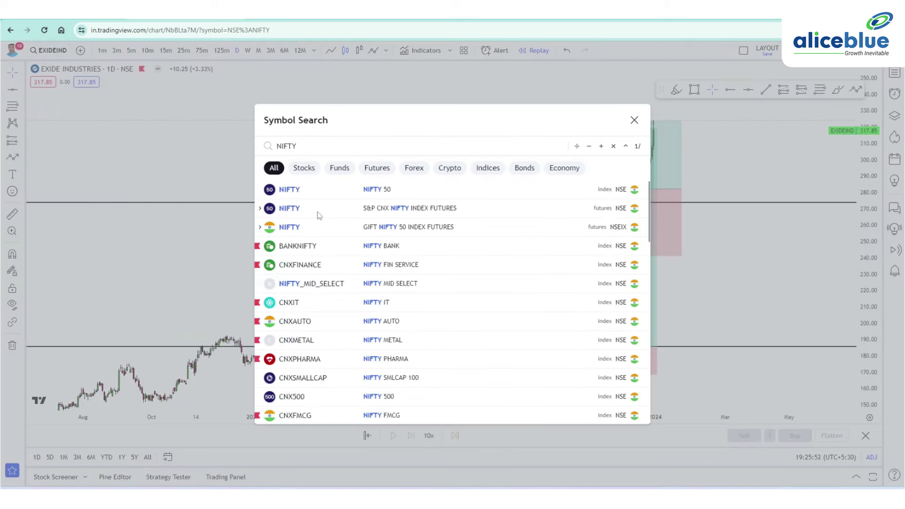
left_click(286, 191)
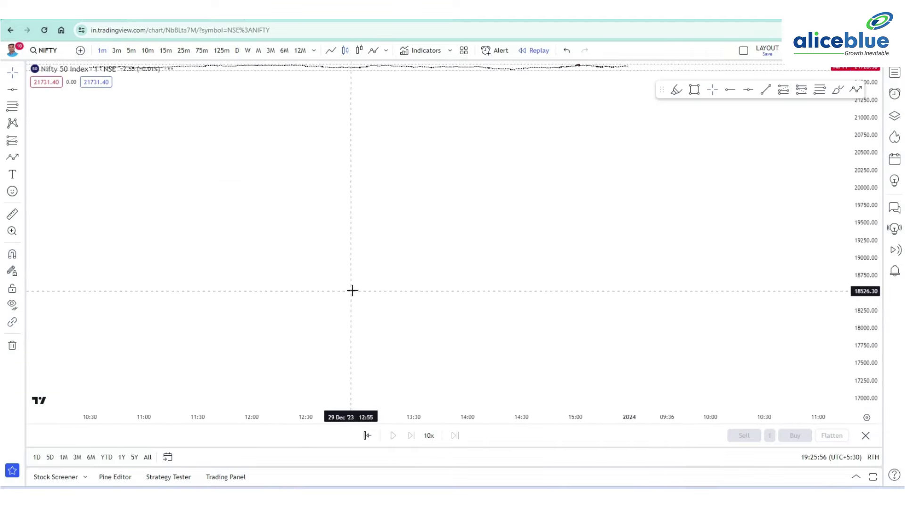
Find the 27 December 2023 double bottom on the one-minute Nifty chart and start the replay from about 13:50 that day
left_click_drag(872, 230, 871, 123)
left_click_drag(704, 294, 744, 465)
left_click_drag(846, 338, 855, 299)
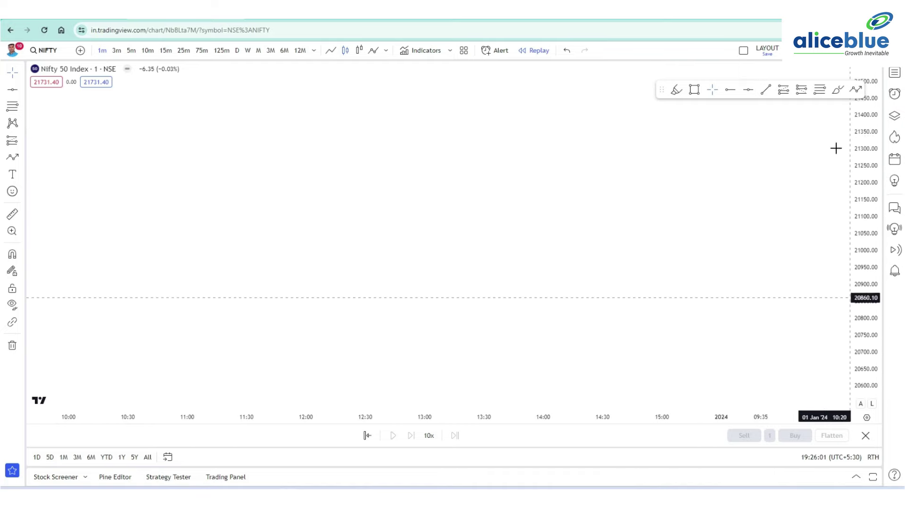
left_click_drag(574, 287, 580, 357)
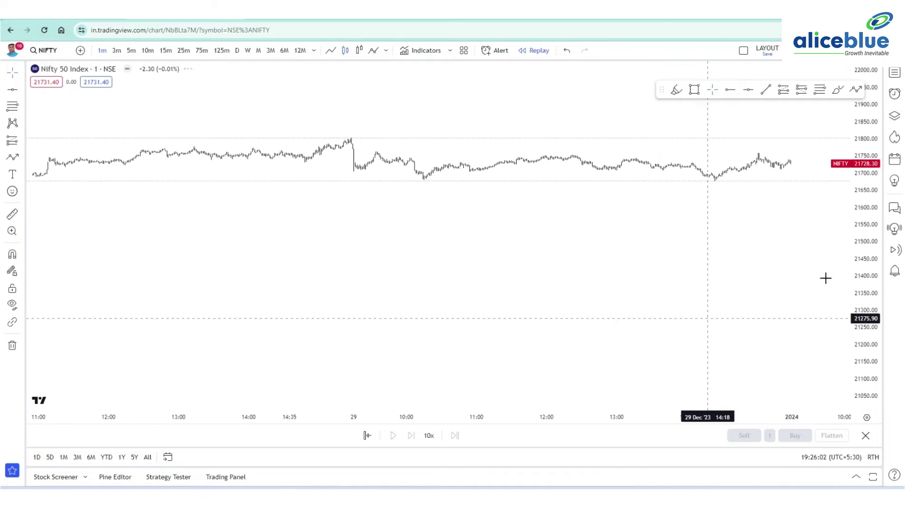
left_click_drag(875, 301, 875, 76)
scroll(525, 169, "down", 1)
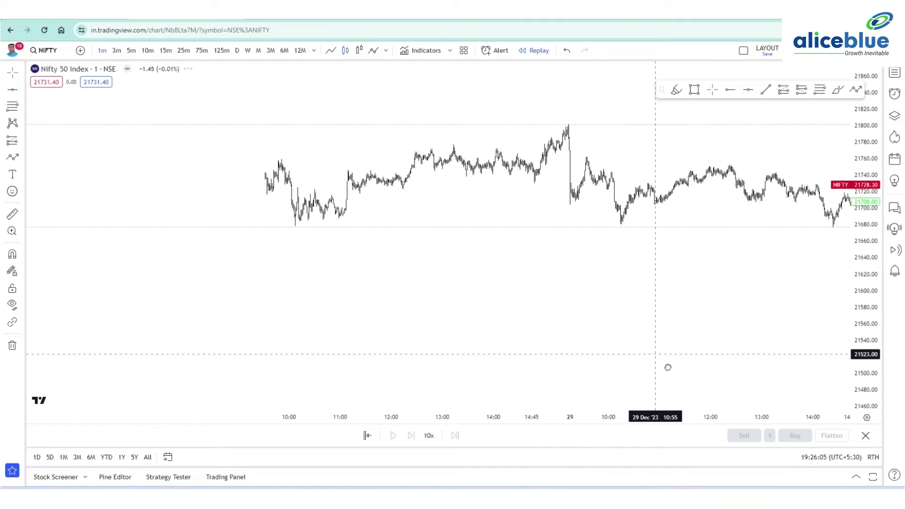
left_click_drag(766, 190, 790, 180)
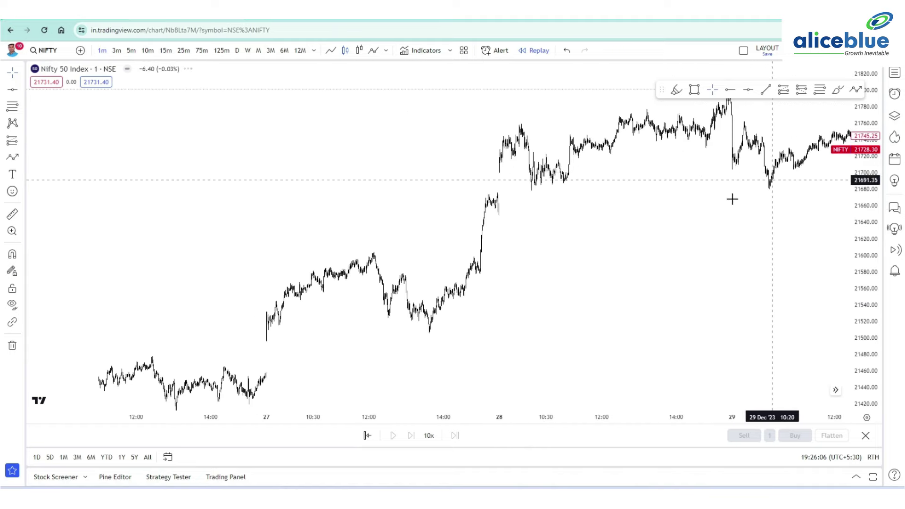
scroll(580, 293, "up", 2)
left_click_drag(654, 315, 688, 301)
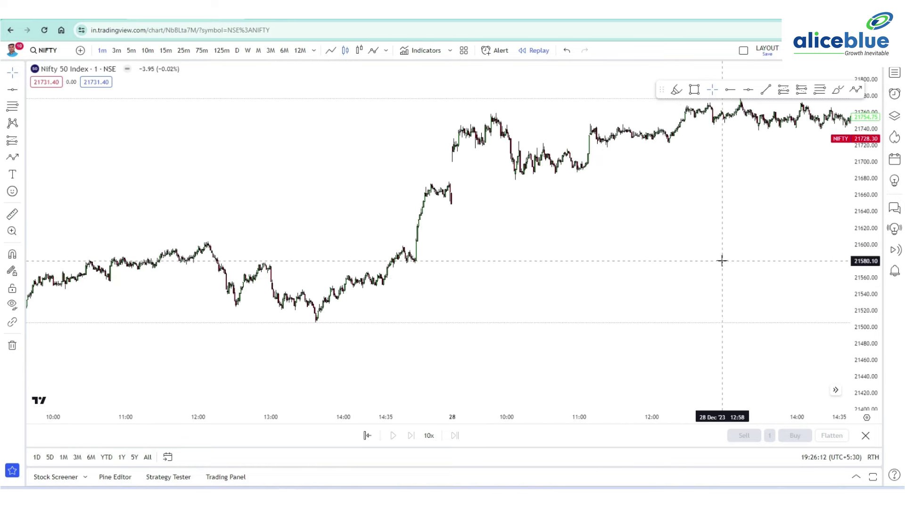
left_click_drag(875, 251, 872, 78)
left_click_drag(573, 270, 737, 172)
scroll(452, 250, "up", 3)
left_click_drag(464, 283, 529, 310)
scroll(301, 154, "up", 2)
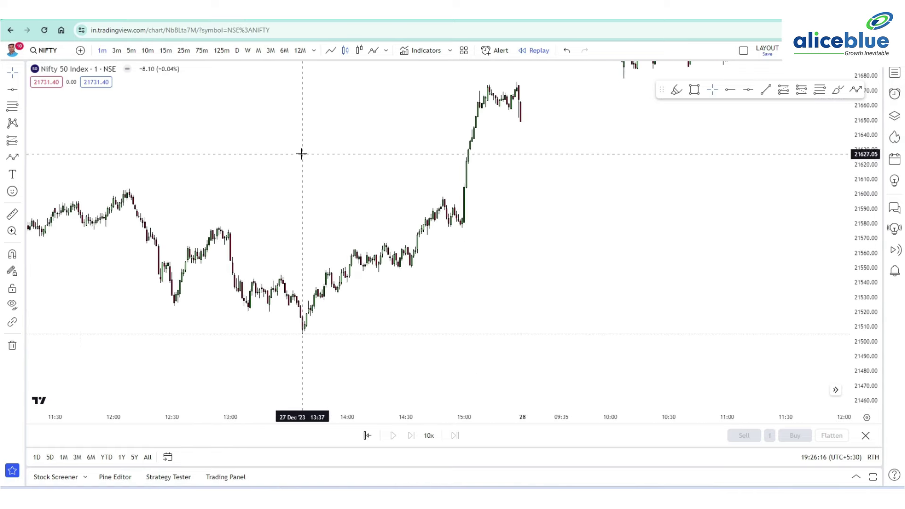
left_click_drag(313, 155, 382, 185)
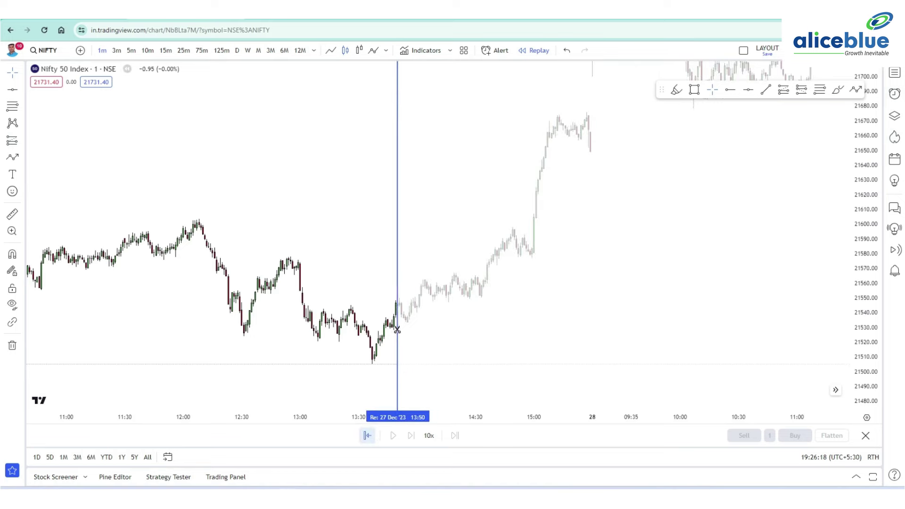
left_click(396, 330)
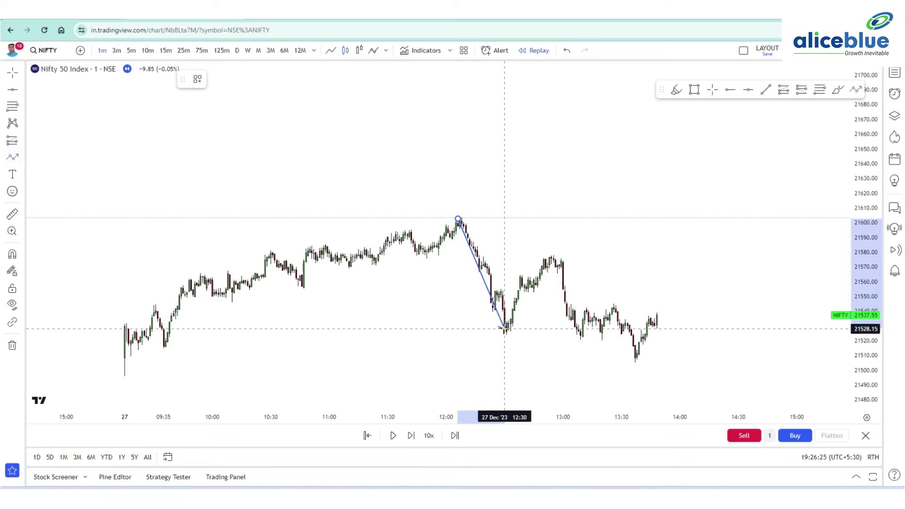
Draw a zigzag path from the 12:00-hour high through the 12:30 low, the 13:00 high and the 13:37 low up to about 21620
left_click(505, 334)
left_click(550, 255)
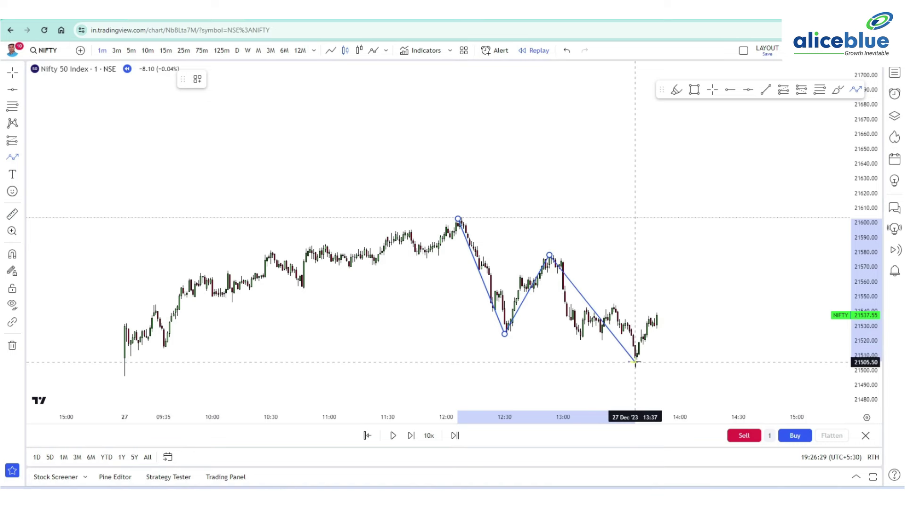
double_click(694, 193)
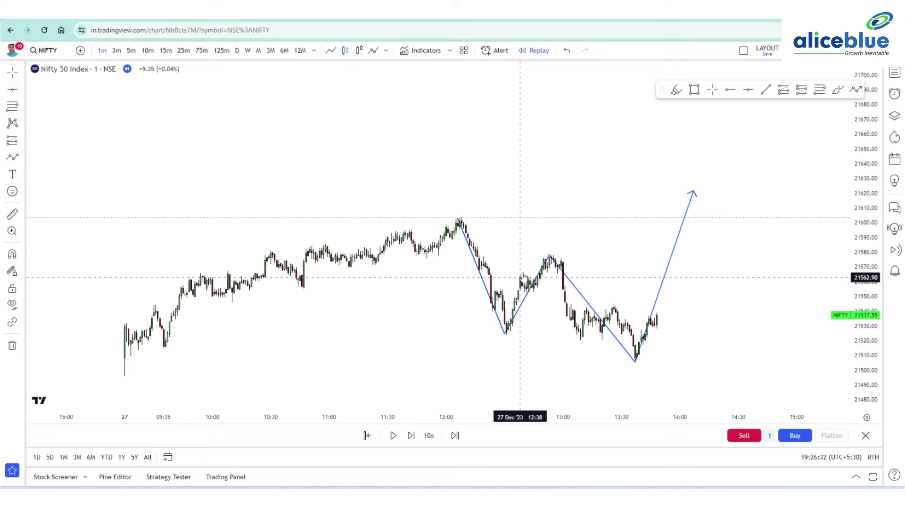
Draw a horizontal neckline at 21577.60 through the middle high and play the replay forward to about 14:47
left_click(550, 256)
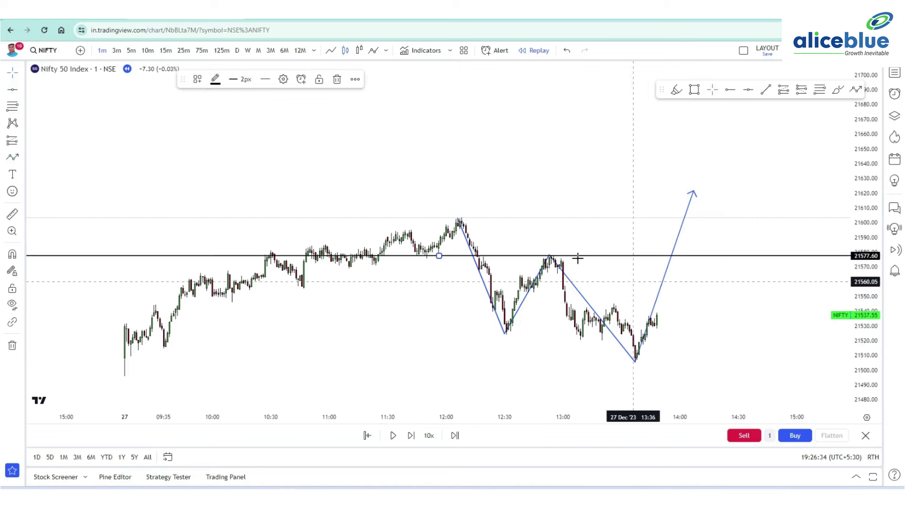
left_click_drag(677, 302, 457, 297)
left_click(394, 436)
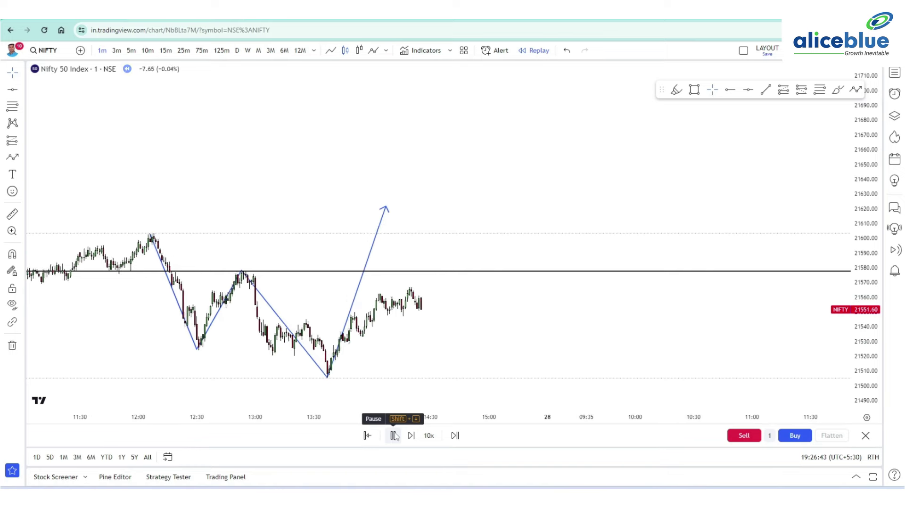
left_click(396, 436)
scroll(489, 240, "up", 3)
left_click_drag(863, 261, 868, 111)
left_click_drag(570, 212, 725, 94)
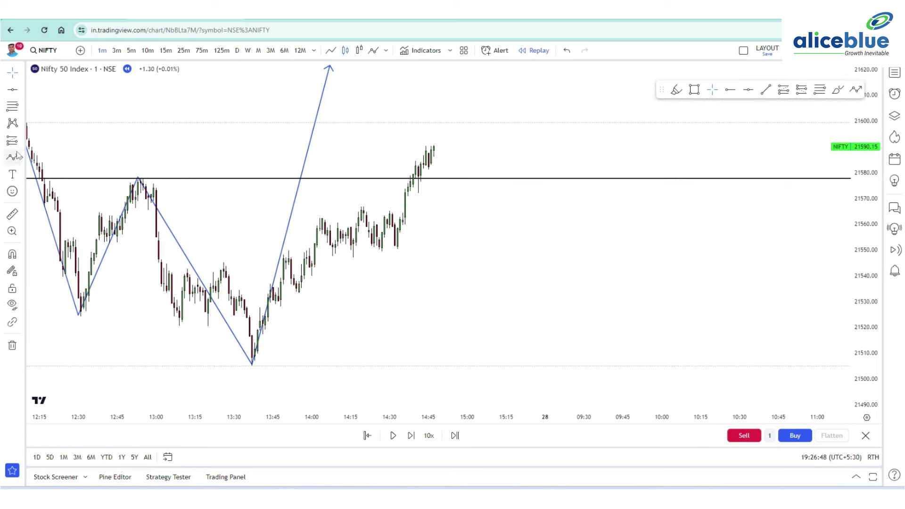
Place a long position from the 14:39 neckline breakout at about 21579, with its stop at the second low near 21505.05
left_click(22, 150)
left_click(66, 94)
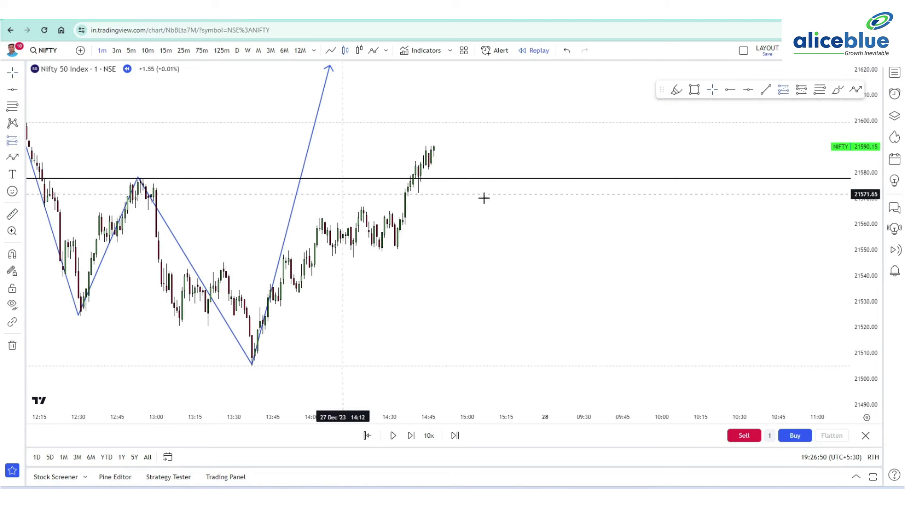
left_click(413, 175)
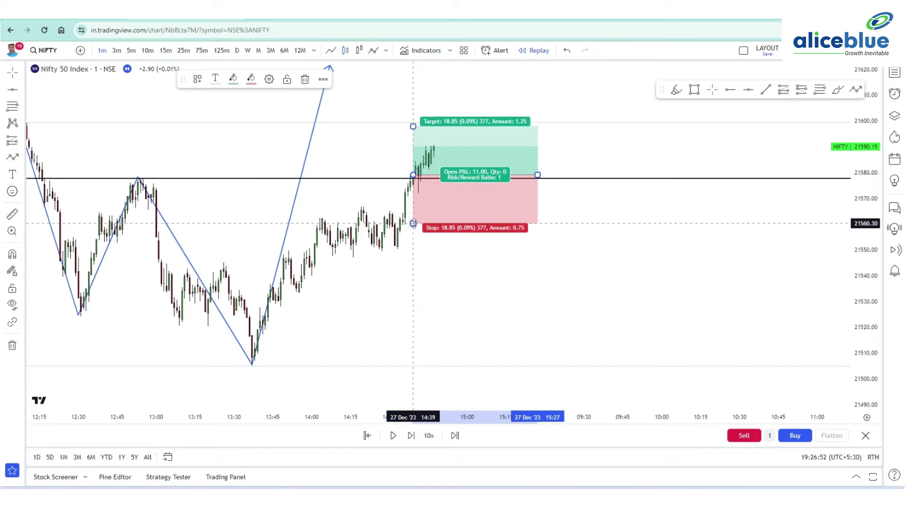
left_click_drag(414, 228, 254, 367)
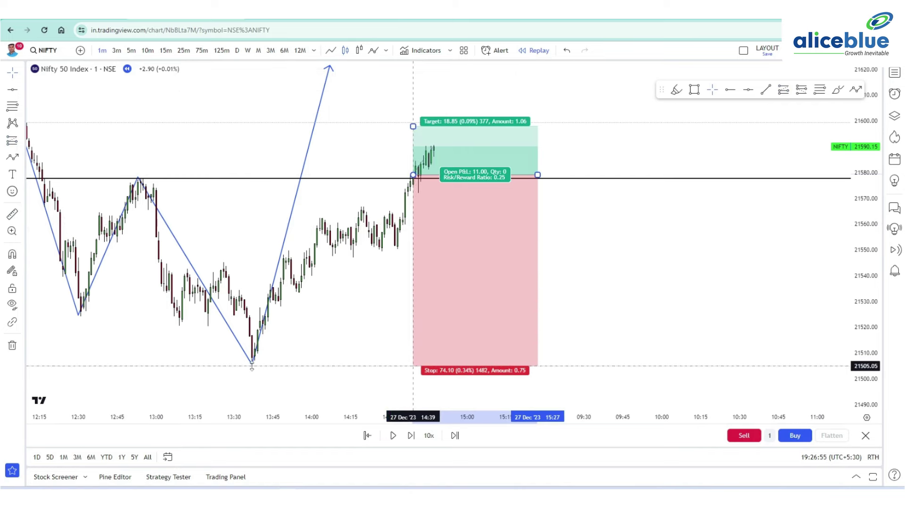
Set the long position's target about 74.35 points above entry for a 1:1 risk/reward ratio
scroll(822, 295, "down", 3)
mouse_move(823, 295)
left_mouse_down()
mouse_move(795, 345)
mouse_move(790, 391)
left_mouse_up()
left_click_drag(868, 200, 839, 350)
left_click_drag(493, 245, 542, 177)
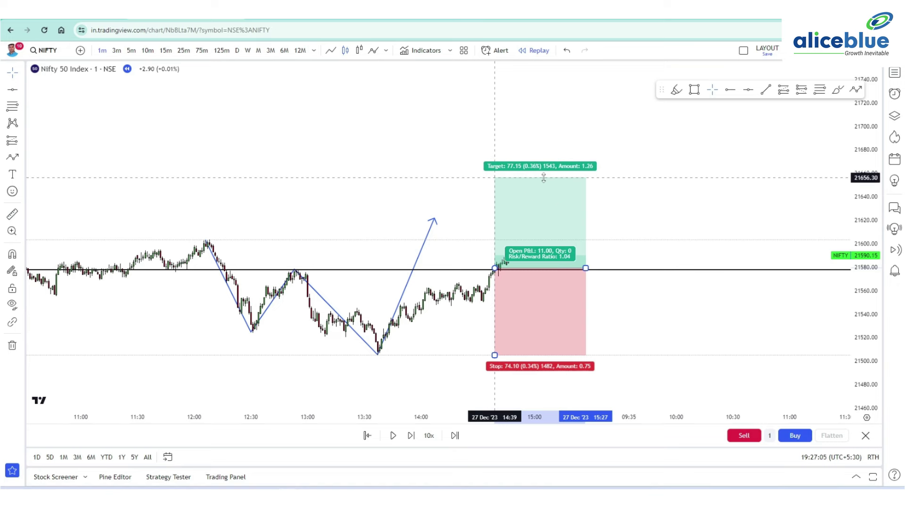
left_click_drag(543, 181, 544, 181)
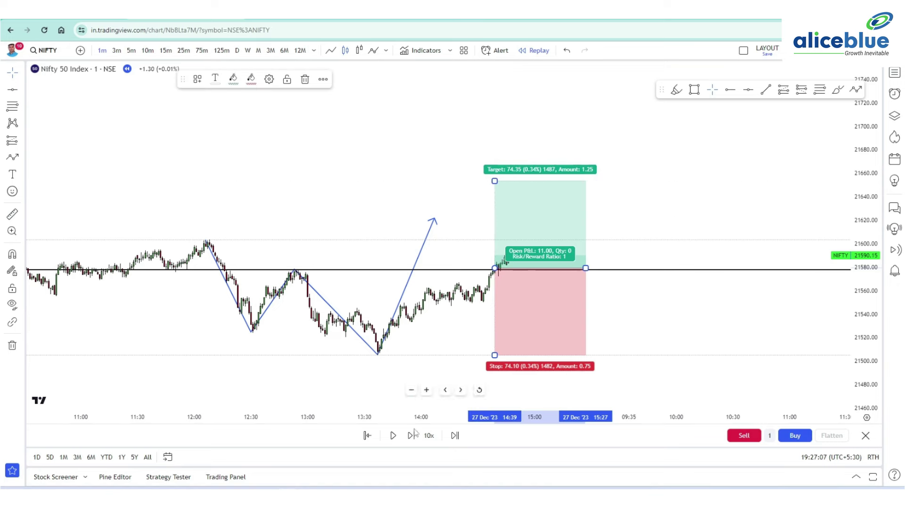
Play the replay forward to about 15:13 and extend the long position's end to 28 December 10:14
left_click(395, 435)
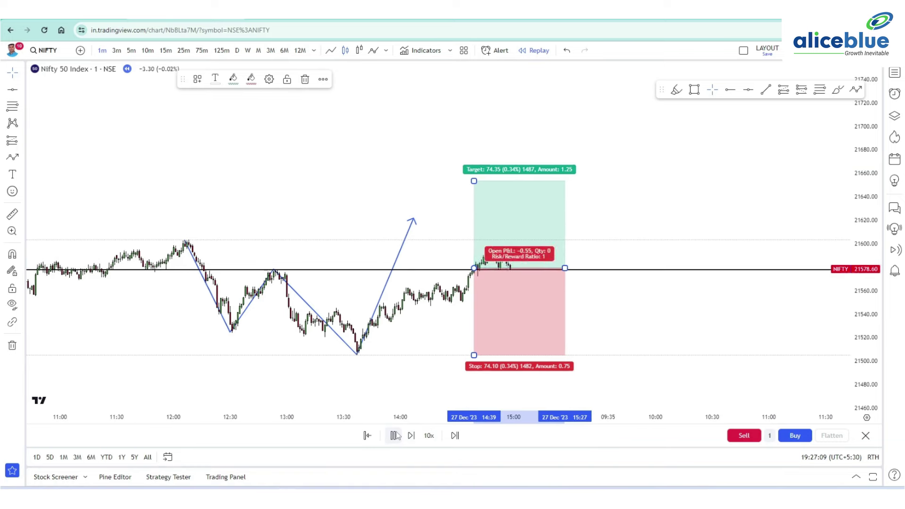
left_click(393, 436)
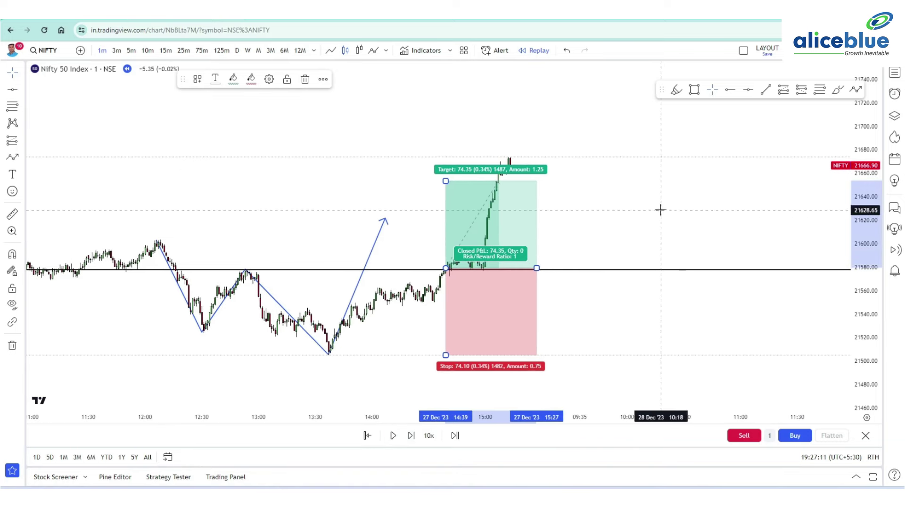
left_click(537, 257)
left_click_drag(537, 268, 654, 268)
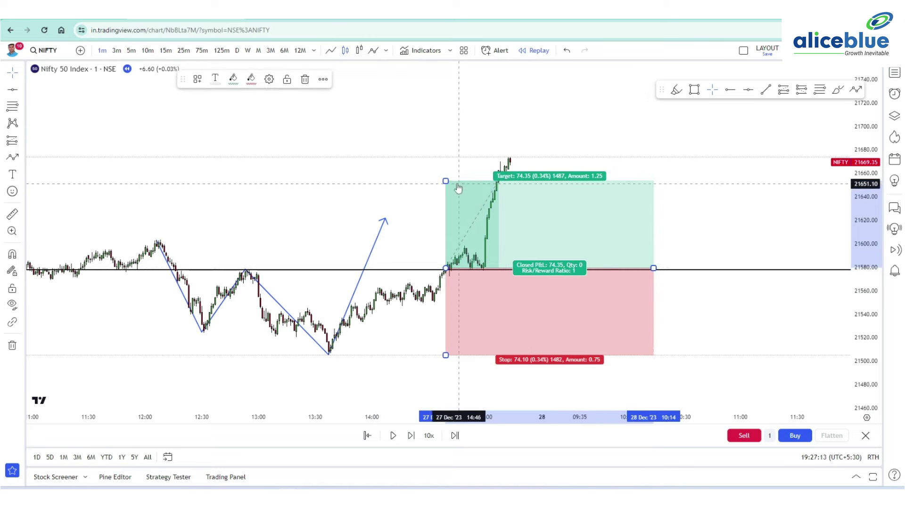
Raise the long position's target to about 21690.80 and play the replay forward to about 09:21 on 28 December
left_click_drag(446, 179, 454, 138)
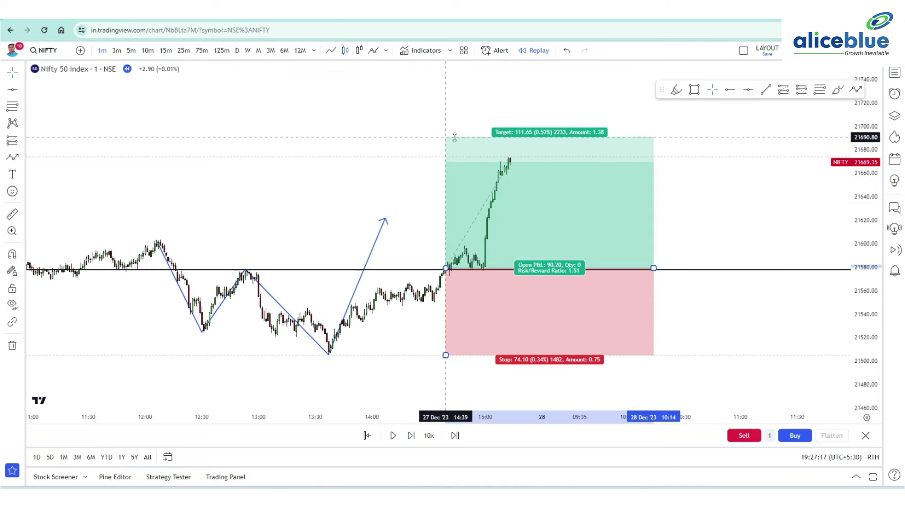
left_click(395, 435)
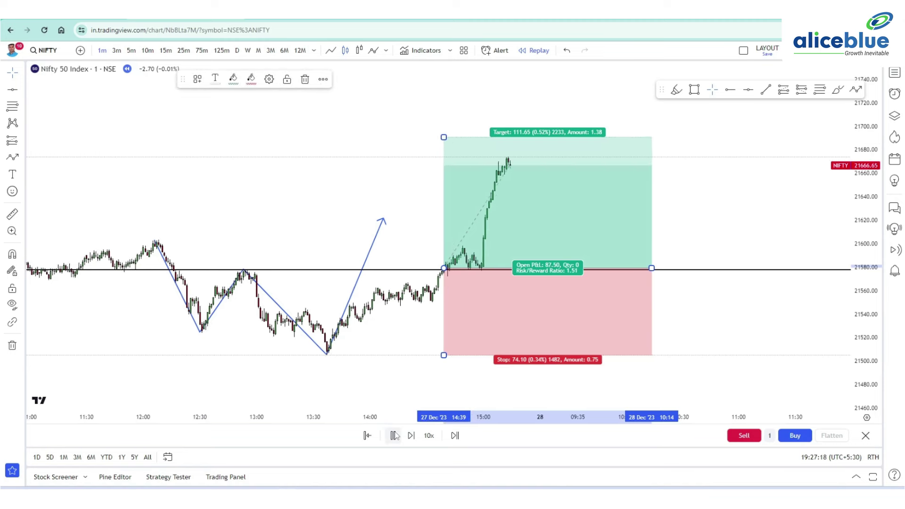
left_click(395, 434)
left_click_drag(660, 215, 653, 306)
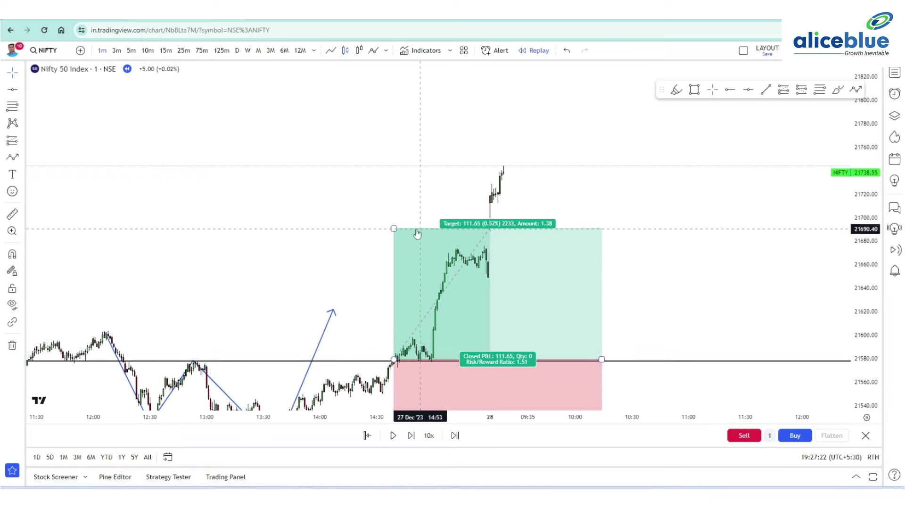
Raise the Nifty trade's target to about 152.5 points above entry and review the pattern, neckline retest and rally
left_click_drag(394, 228, 404, 181)
left_click_drag(687, 201, 687, 170)
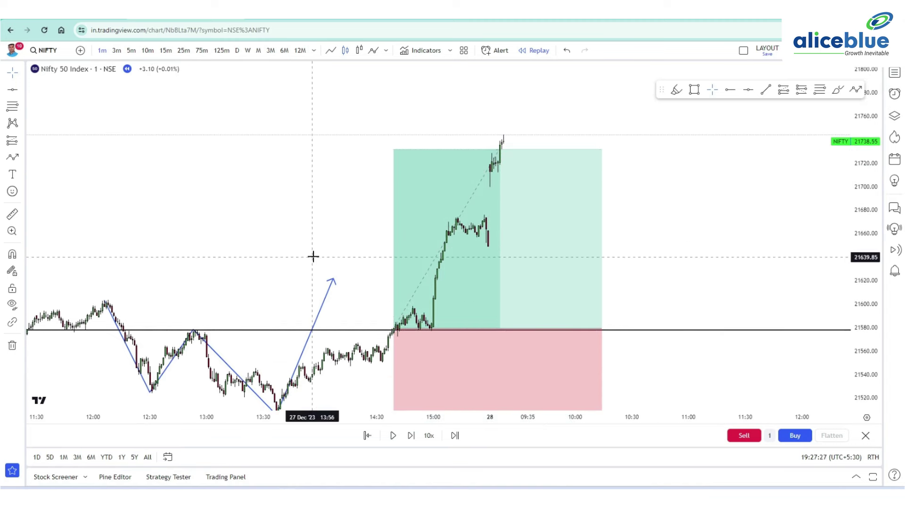
left_click_drag(314, 257, 403, 150)
left_click_drag(446, 272, 370, 356)
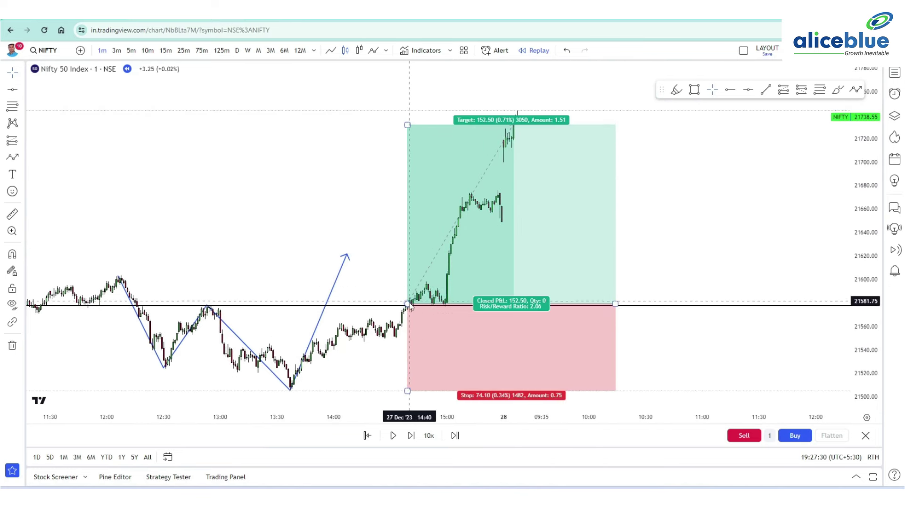
left_click_drag(874, 323, 874, 201)
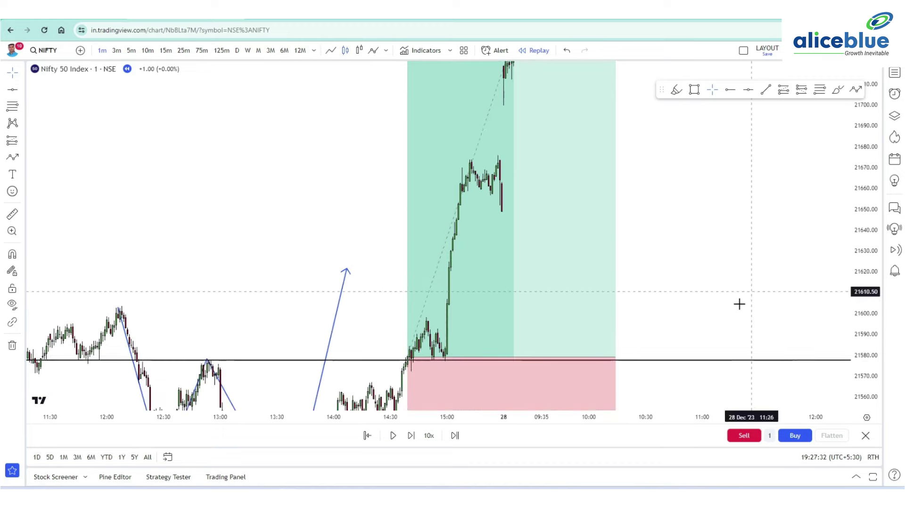
left_click_drag(684, 327, 686, 294)
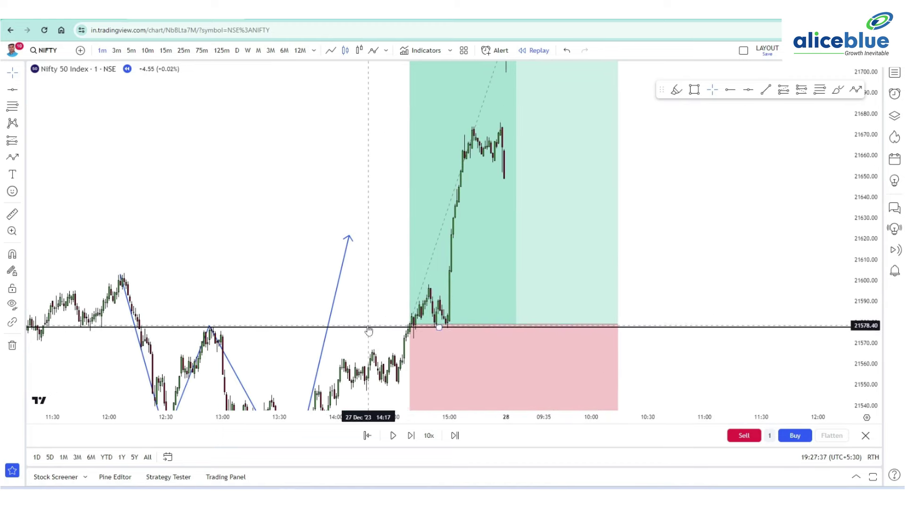
left_click_drag(864, 160, 871, 266)
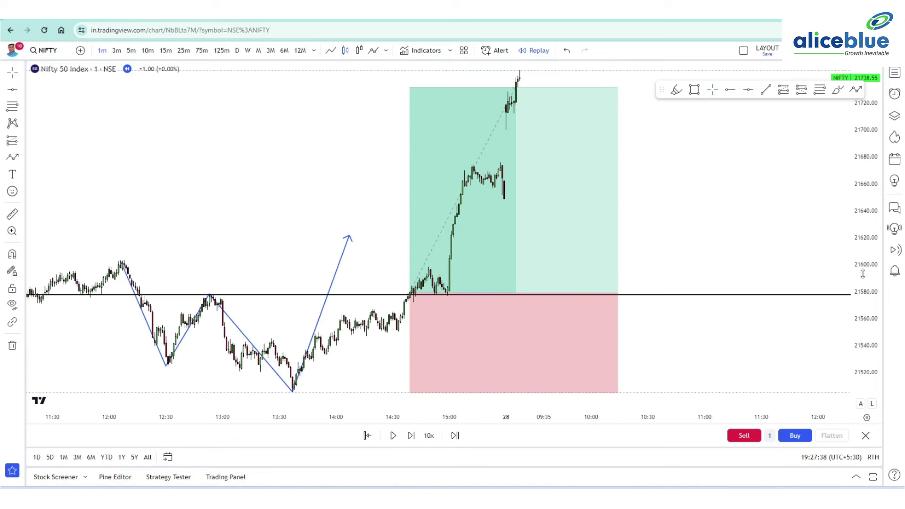
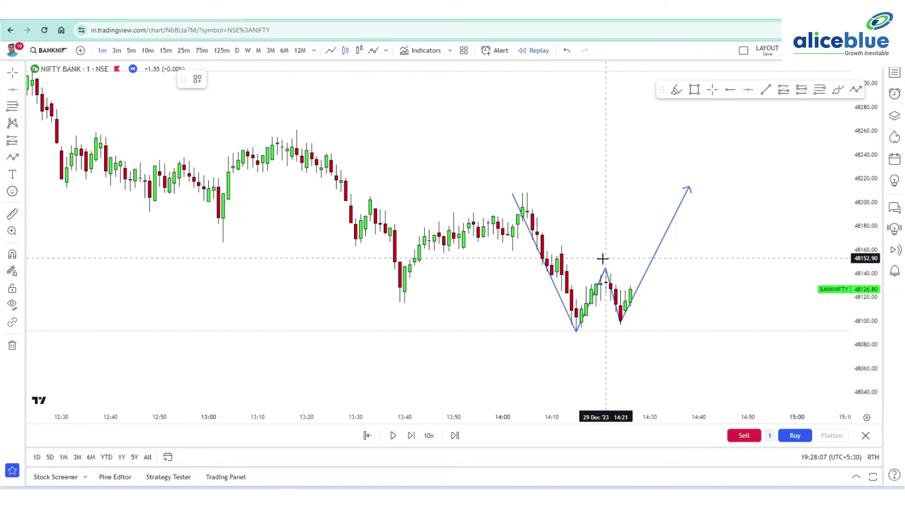
Draw a horizontal neckline at about 48145 through the Bank Nifty pattern's middle high and play the replay to about 14:34
left_click(603, 268)
left_click_drag(569, 342, 468, 341)
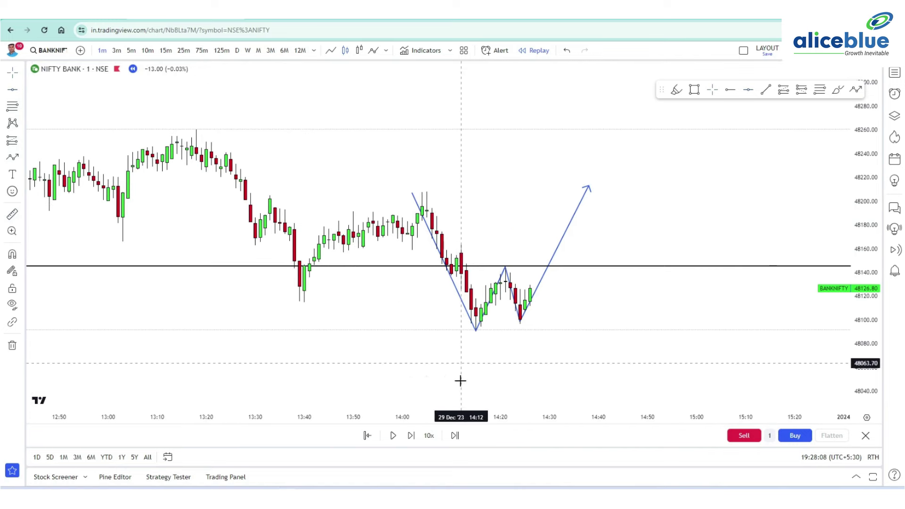
left_click(393, 442)
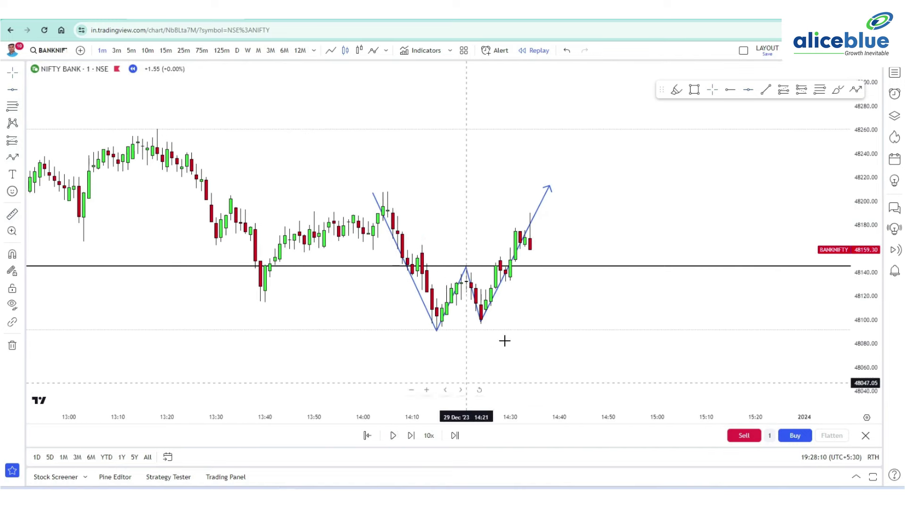
Place a long position just above the neckline at 14:30, with its stop about 61.4 points lower, below the double-bottom lows
scroll(539, 310, "up", 2)
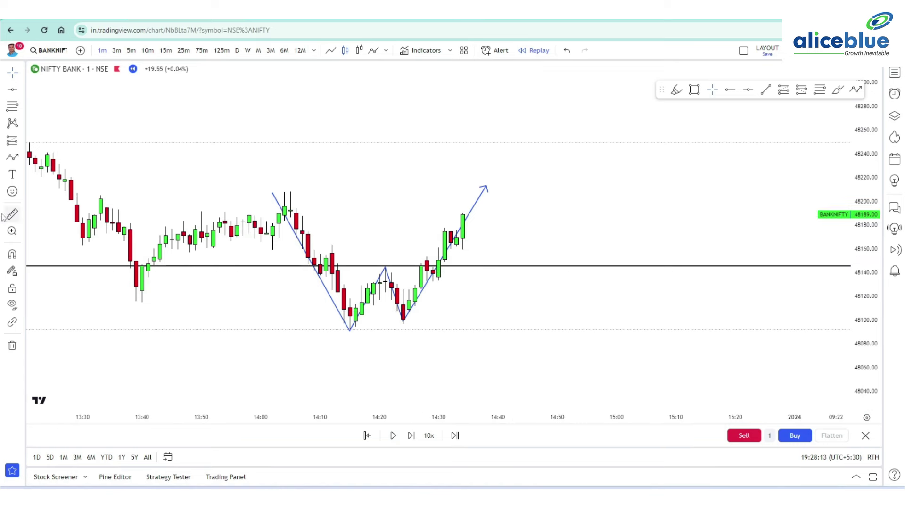
left_click(21, 142)
left_click(77, 154)
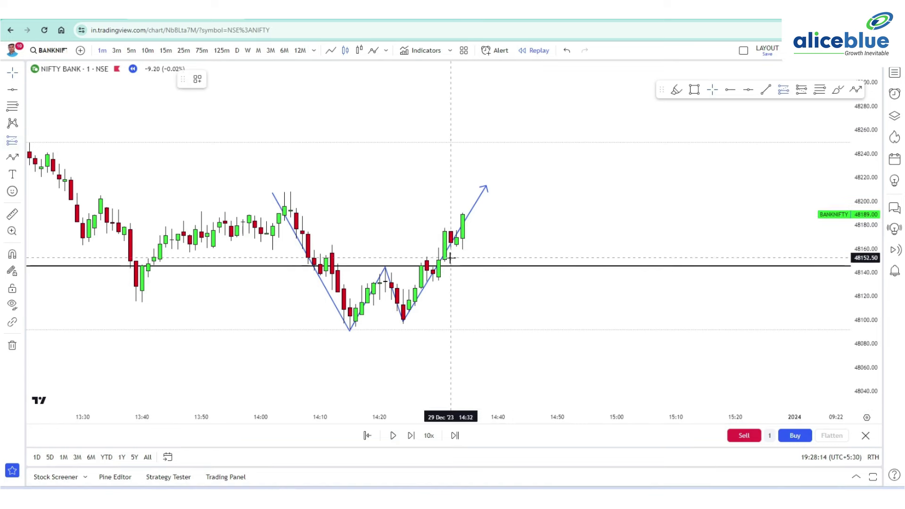
left_click(439, 260)
left_click_drag(439, 298, 351, 334)
Set the Bank Nifty long position's target about 120.45 points above entry
scroll(439, 357, "down", 3)
left_click_drag(439, 358, 382, 439)
left_click_drag(497, 300, 504, 197)
scroll(410, 231, "down", 2)
left_click_drag(434, 230, 431, 218)
scroll(123, 206, "down", 2)
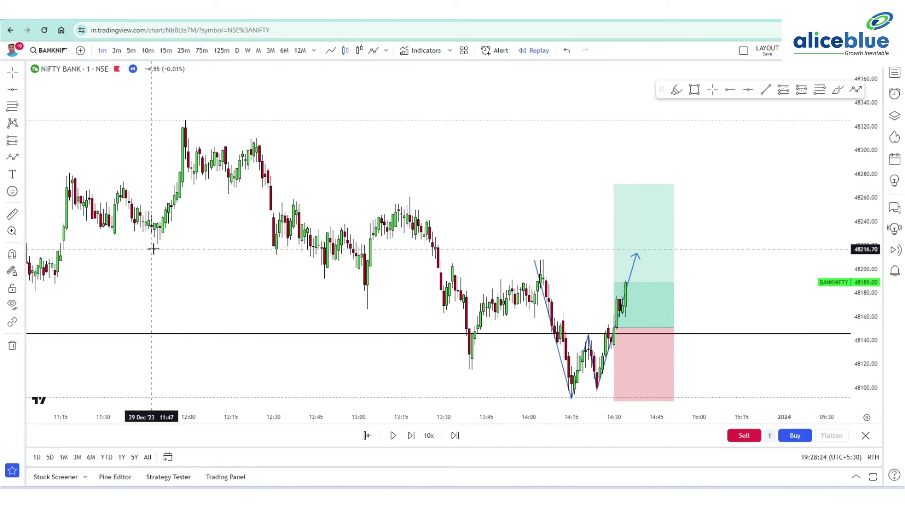
Draw horizontal lines at earlier swing levels of about 48222, 48274.95 and 48345.10 as possible target zones
key("alt+h")
left_click_drag(314, 176, 331, 204)
left_click(12, 92)
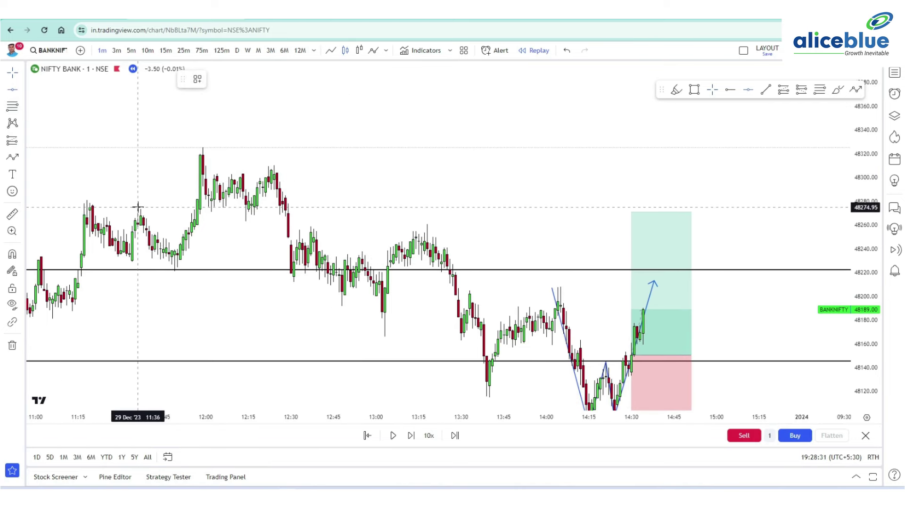
left_click(138, 206)
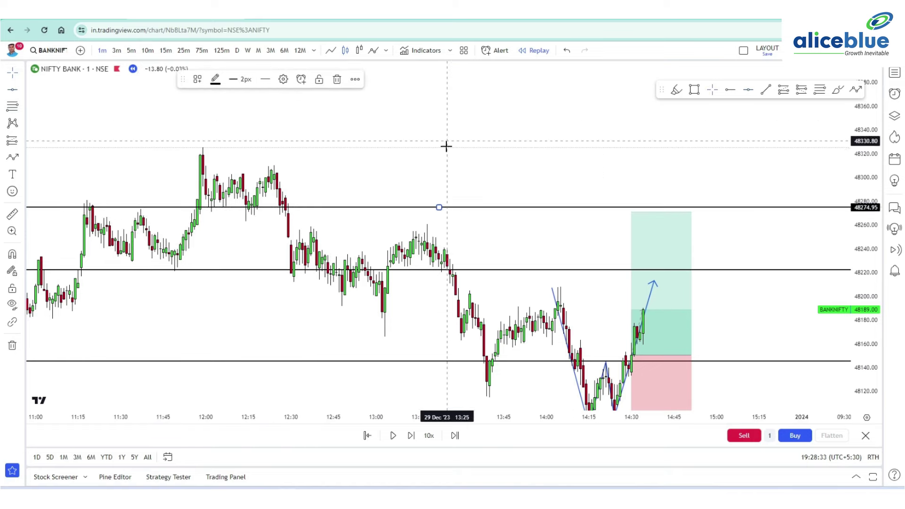
left_click_drag(446, 145, 476, 168)
scroll(269, 156, "down", 2)
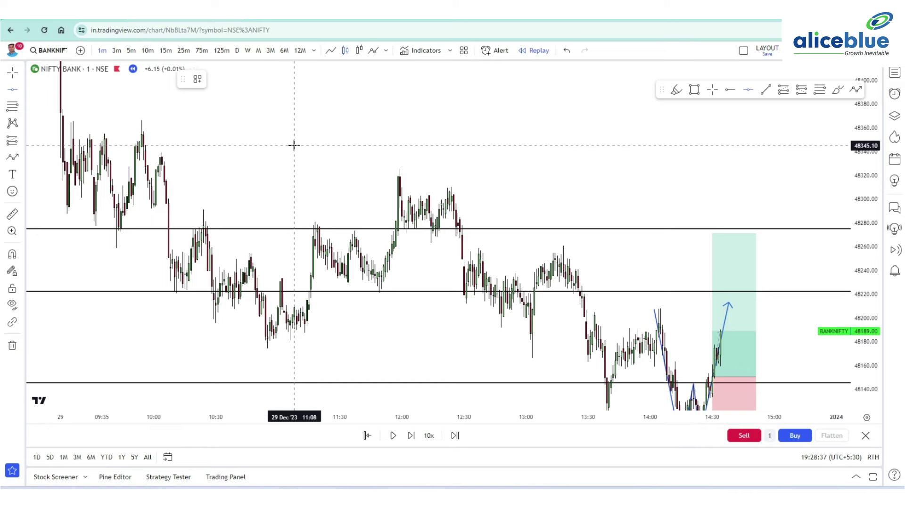
left_click(294, 145)
Raise the long position's target to the highest horizontal line, about 194.2 points above entry, and play the replay to about 15:14
left_click_drag(661, 199, 576, 183)
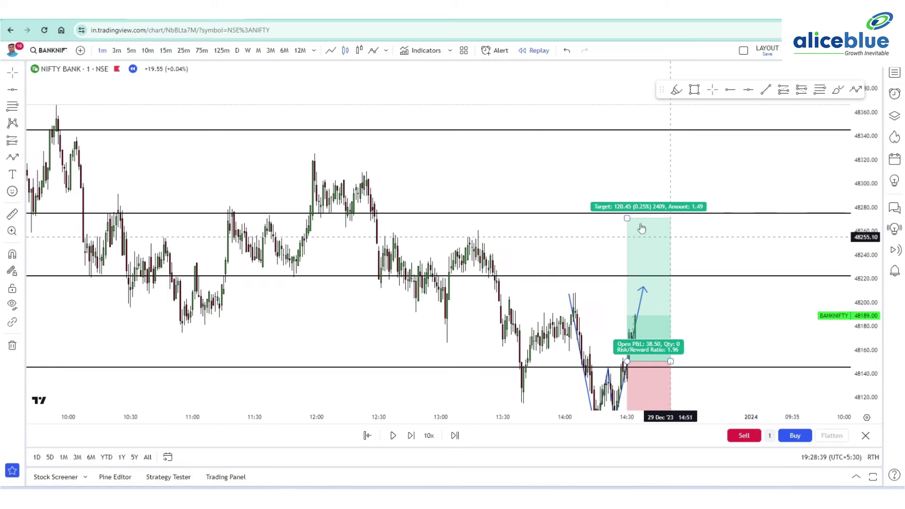
left_click_drag(627, 219, 628, 130)
left_click_drag(624, 186, 701, 301)
scroll(589, 280, "down", 1)
left_click_drag(513, 182, 450, 88)
scroll(574, 239, "up", 6)
left_click_drag(872, 167, 872, 294)
scroll(590, 346, "up", 2)
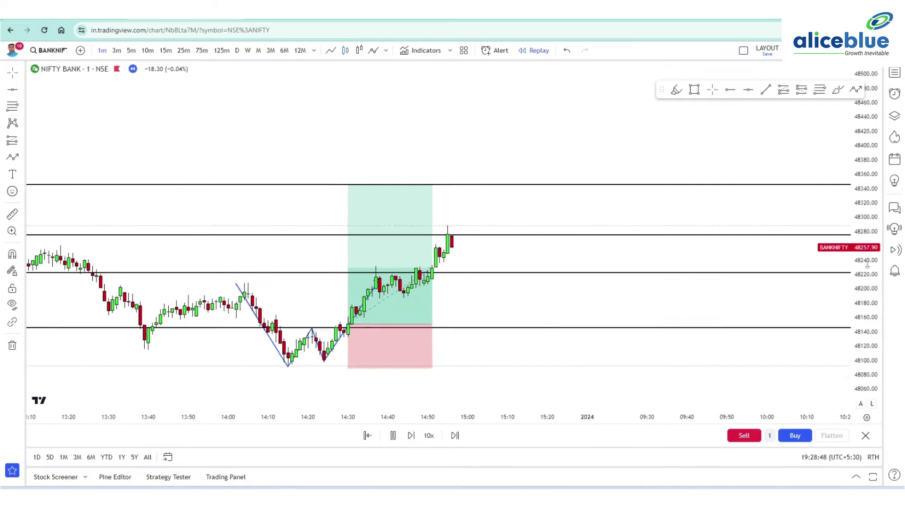
left_click(393, 435)
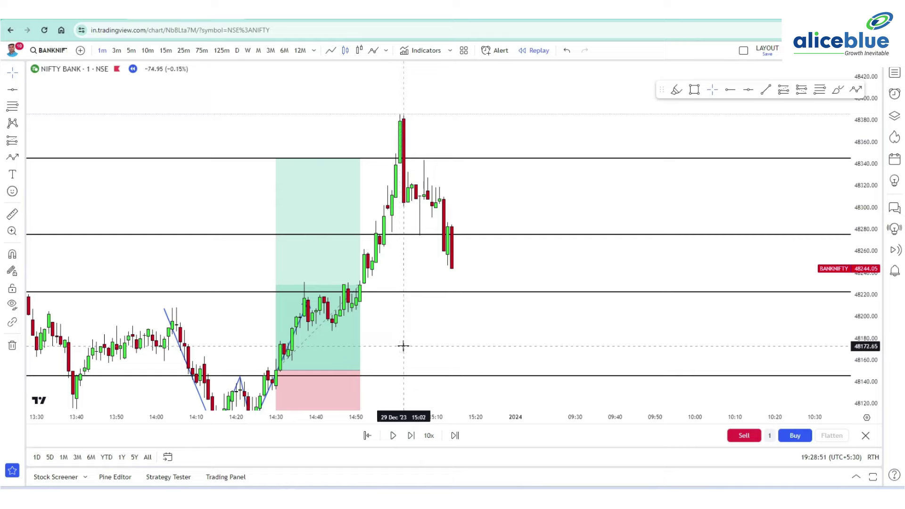
Extend the Bank Nifty long position to about 15:09 and raise its target to about 228.6 points above entry
left_click_drag(519, 258, 707, 250)
scroll(444, 311, "up", 2)
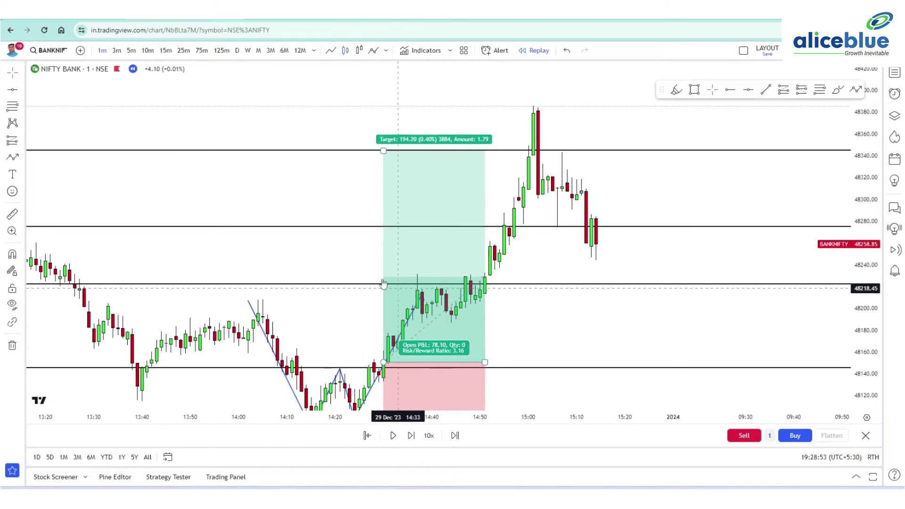
scroll(551, 213, "down", 5)
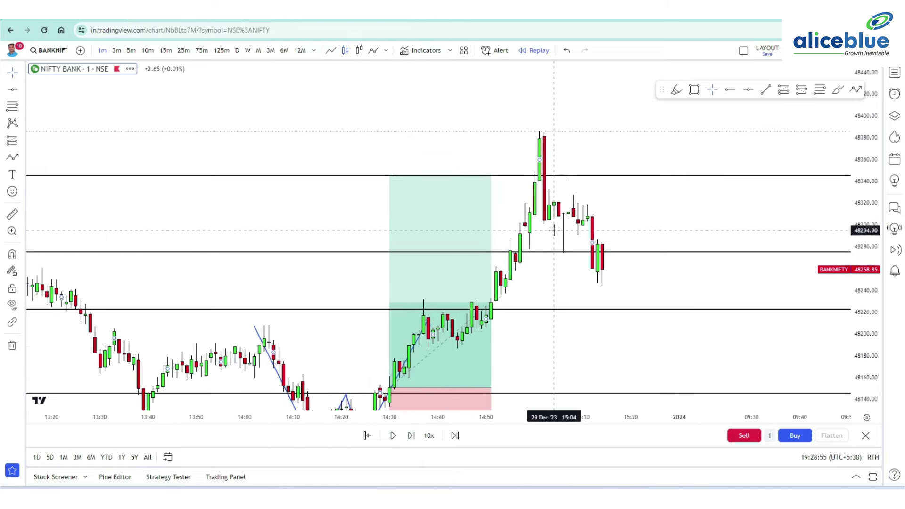
left_click_drag(628, 179, 648, 138)
left_click_drag(679, 387, 721, 387)
left_click_drag(765, 358, 742, 270)
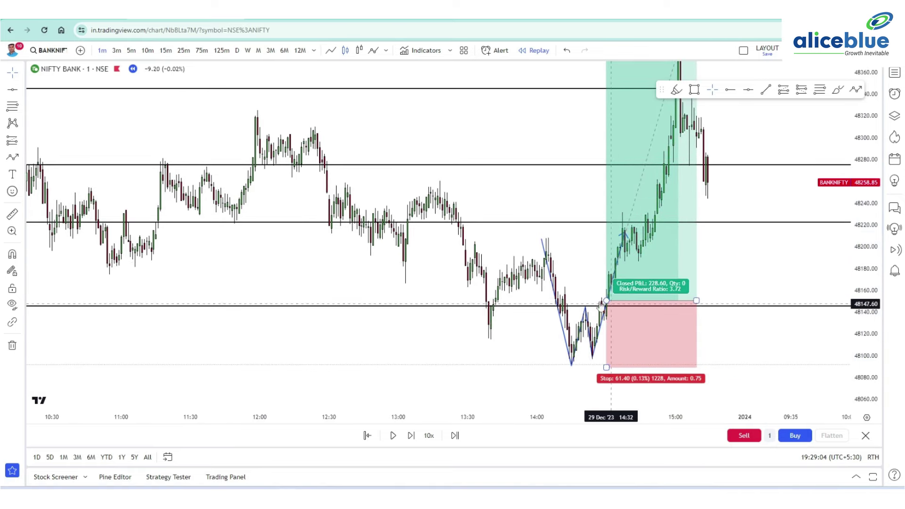
left_click_drag(751, 274, 753, 286)
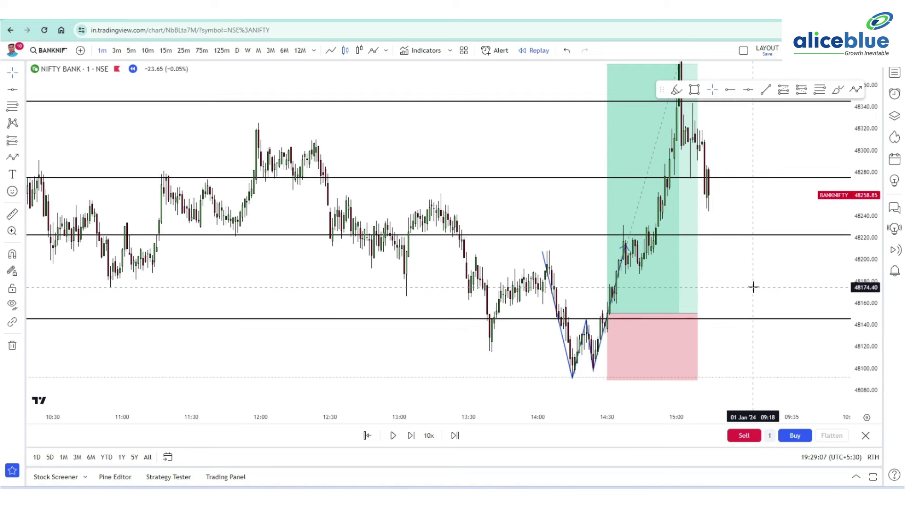